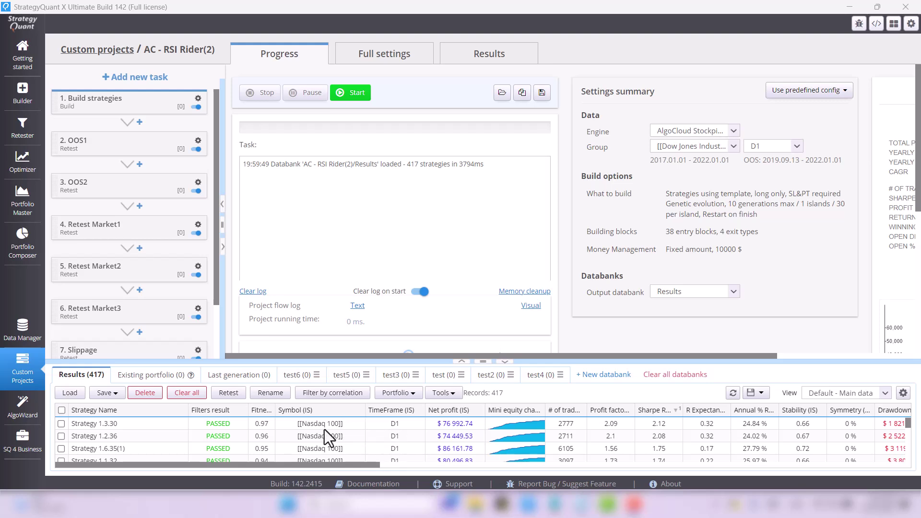
- Load Strategy 1.3.30's details into the Results overview
click(480, 60)
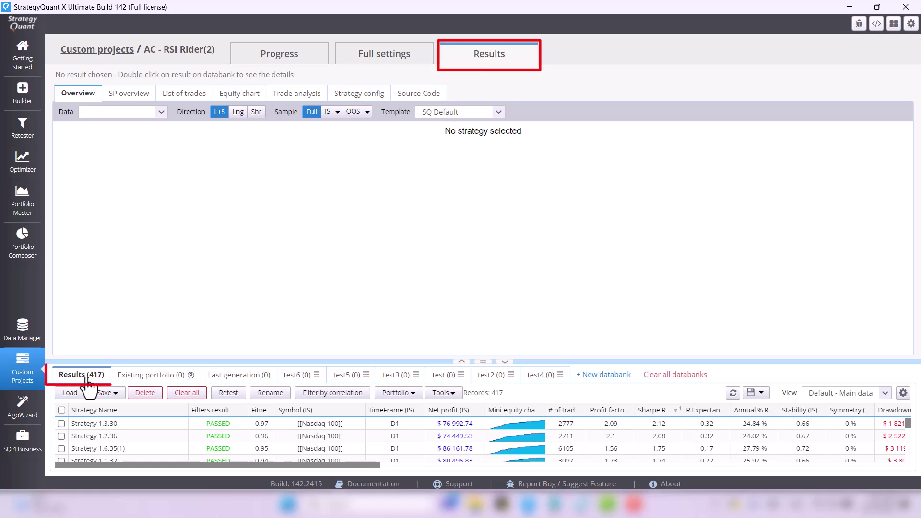
click(119, 428)
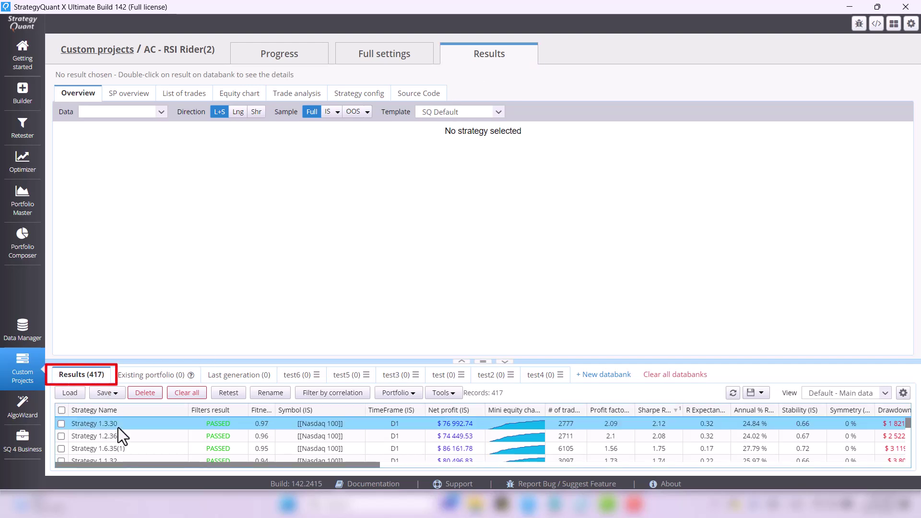
double_click(119, 428)
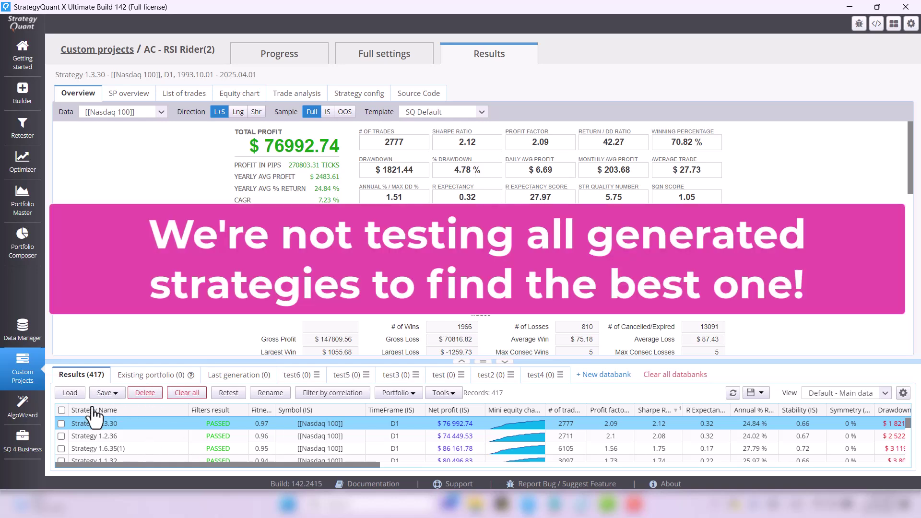
- Widen the Sharpe Ratio column and enlarge the strategy table to show more rows
click(62, 410)
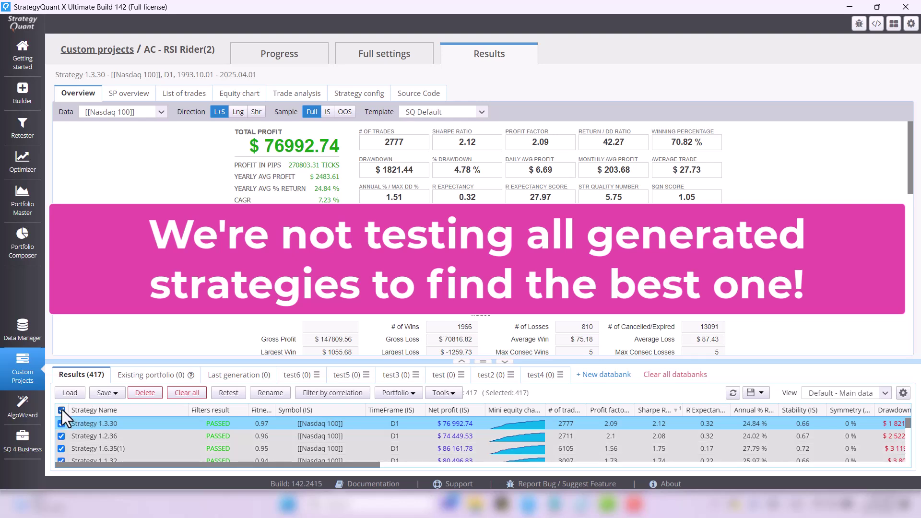
click(62, 410)
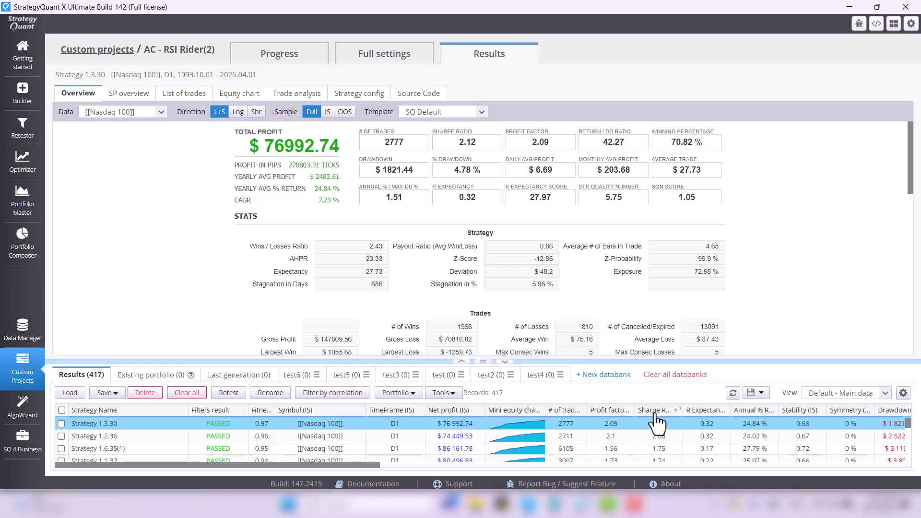
drag(685, 409, 805, 410)
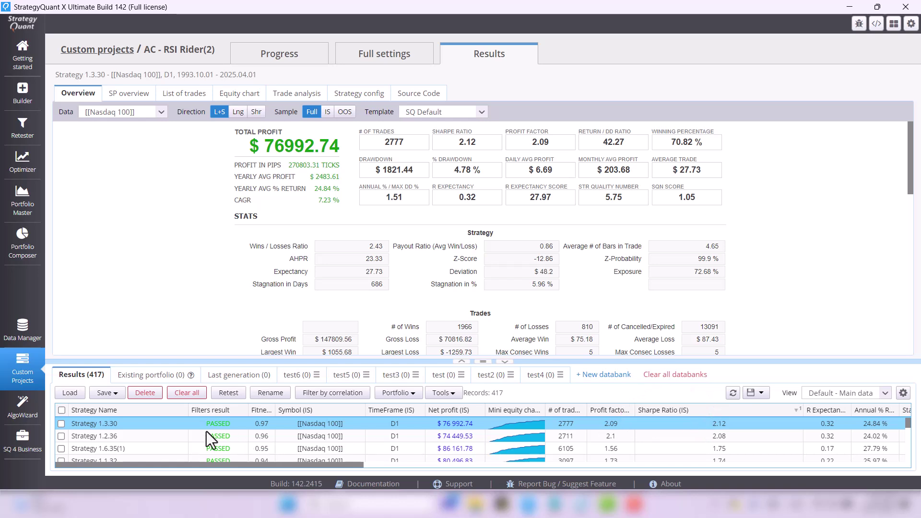
drag(472, 362, 477, 343)
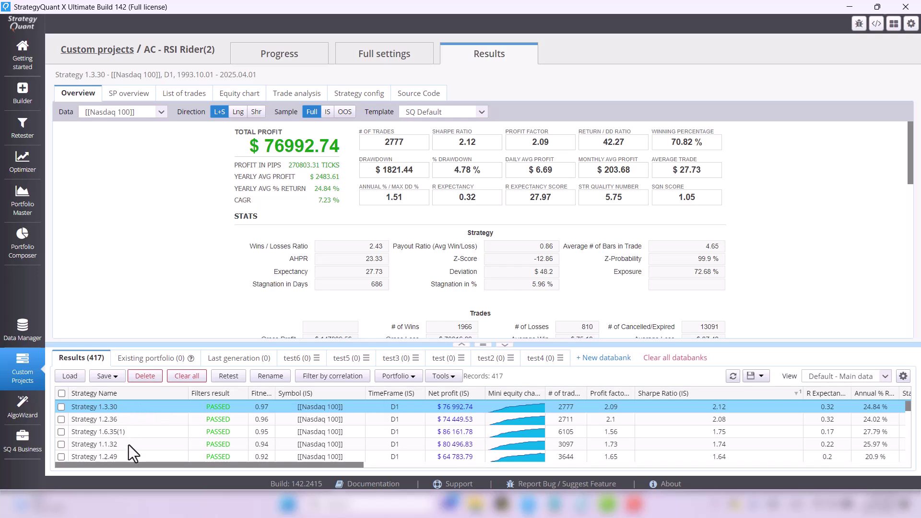
- Mark Strategy 1.2.36 and open it in AlgoWizard through Tools > Edit > Strategy
click(139, 417)
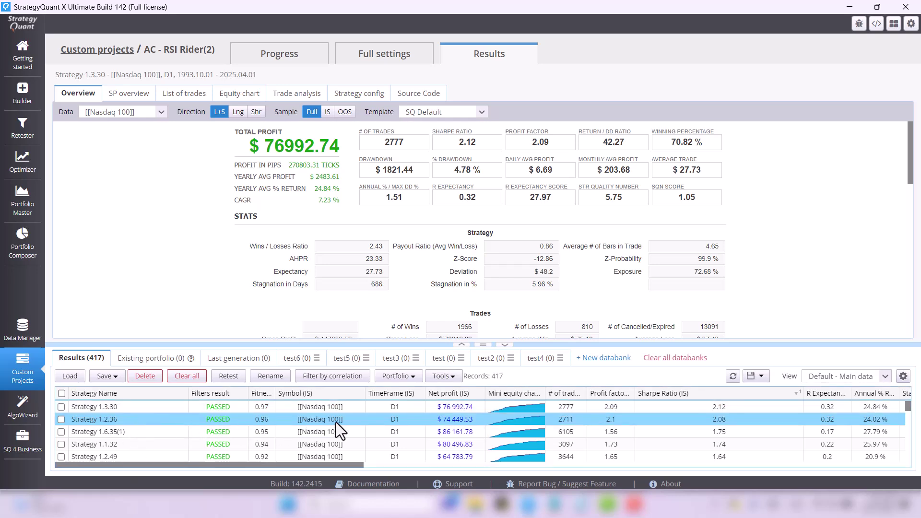
click(61, 419)
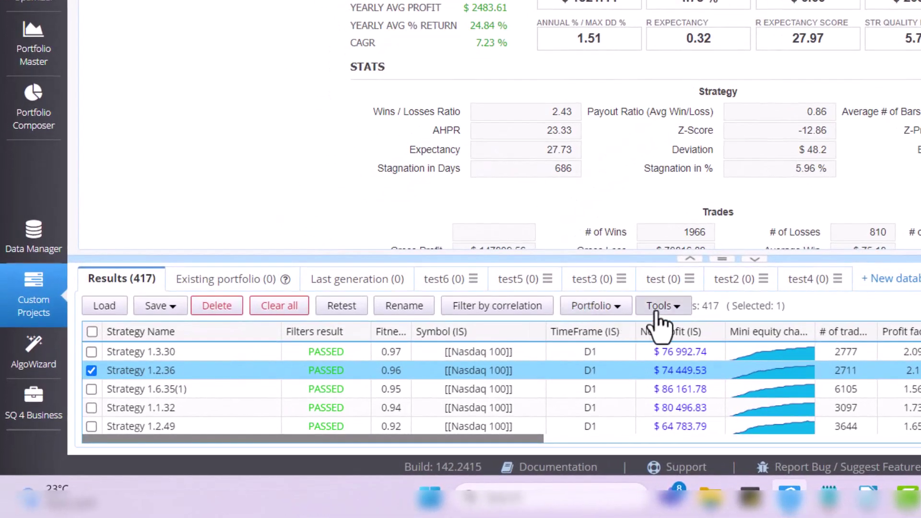
click(630, 317)
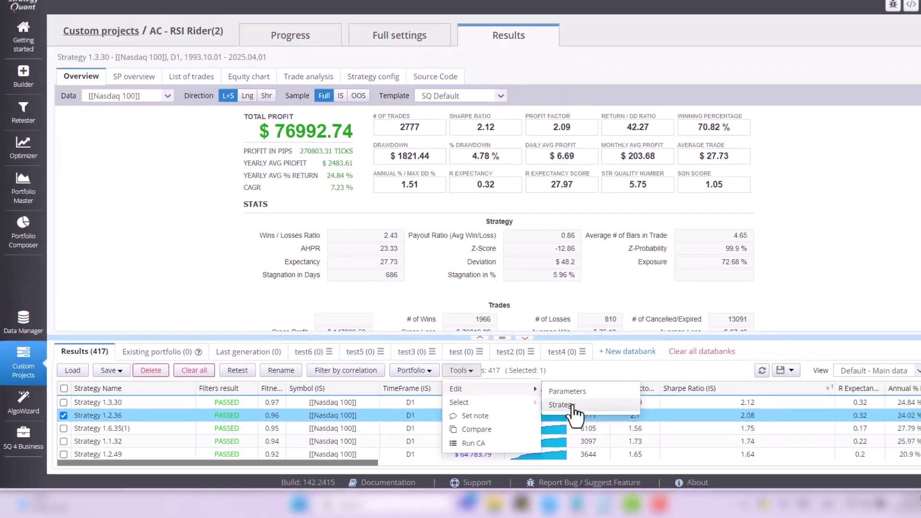
click(809, 355)
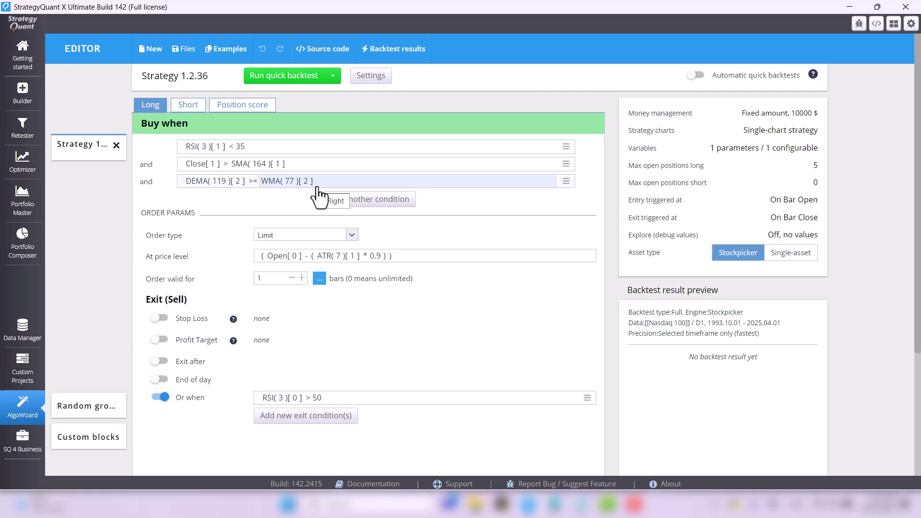
- Change the backtest start day to 2005.10.01 and run a full backtest
click(368, 76)
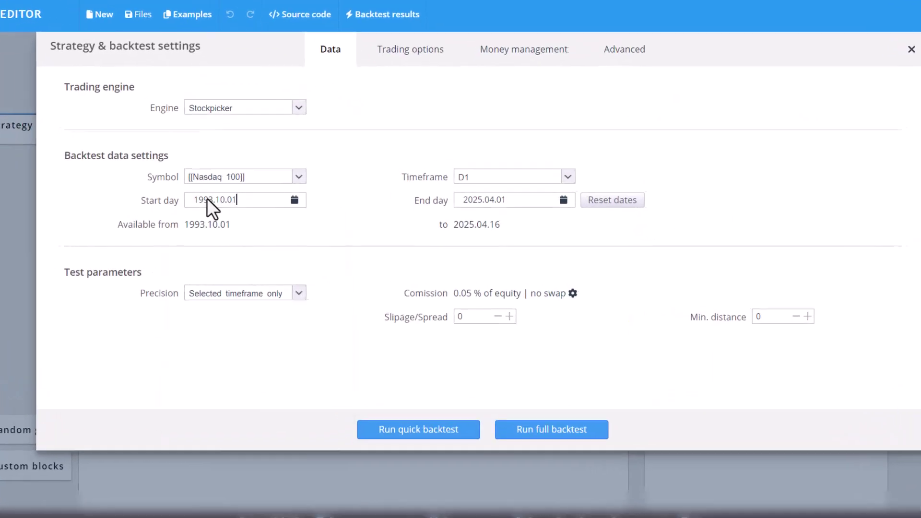
click(249, 208)
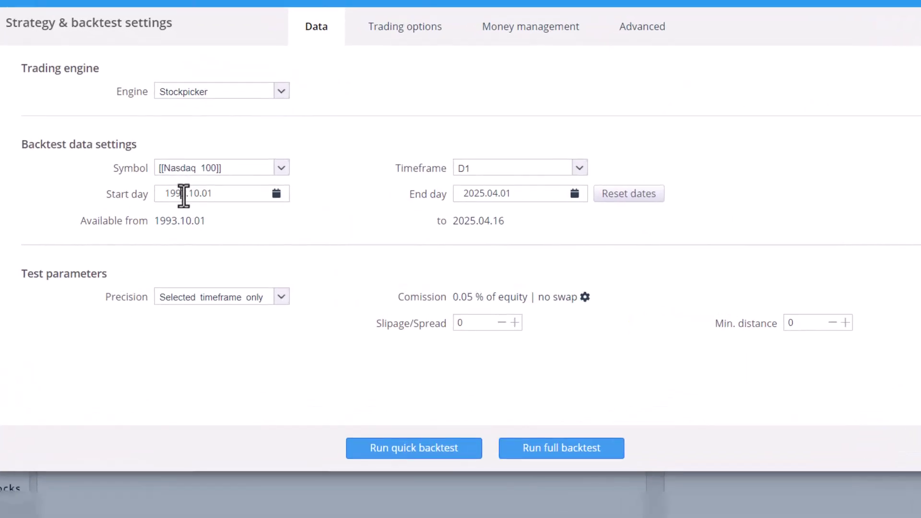
key(BackSpace)
key(BackSpace)
key(BackSpace)
key(BackSpace)
text(200)
text(5)
click(532, 451)
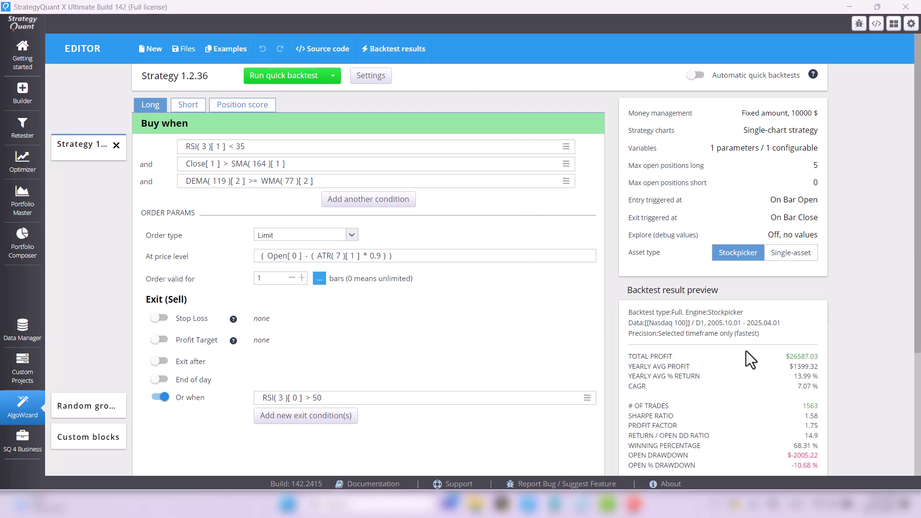
scroll(746, 350, down, 2)
scroll(787, 339, down, 1)
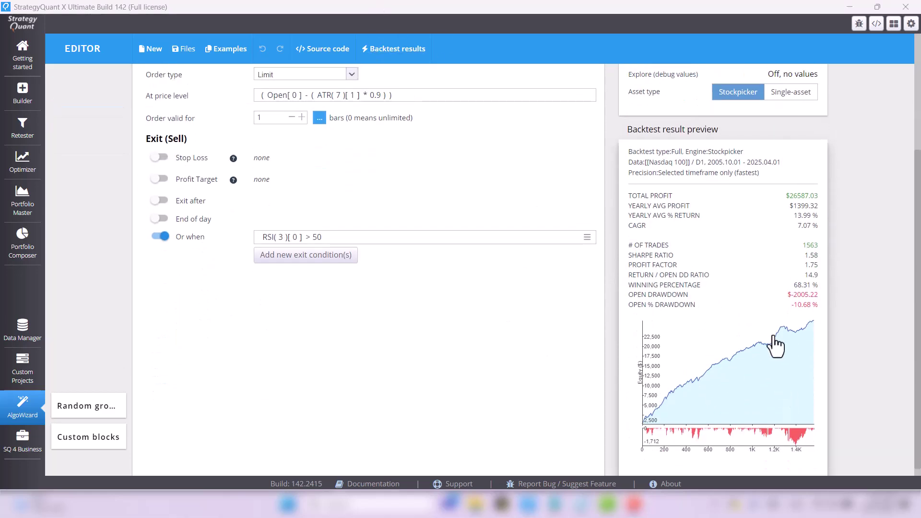
scroll(776, 344, up, 3)
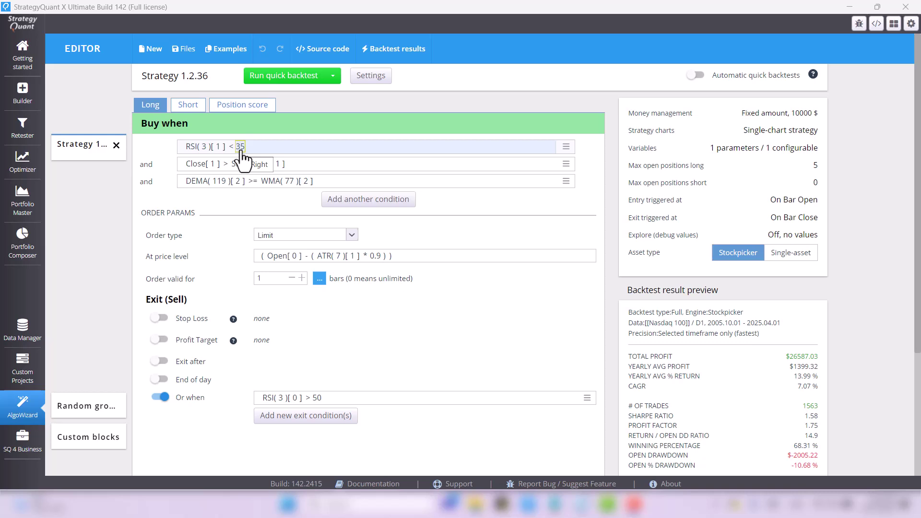
scroll(771, 353, down, 3)
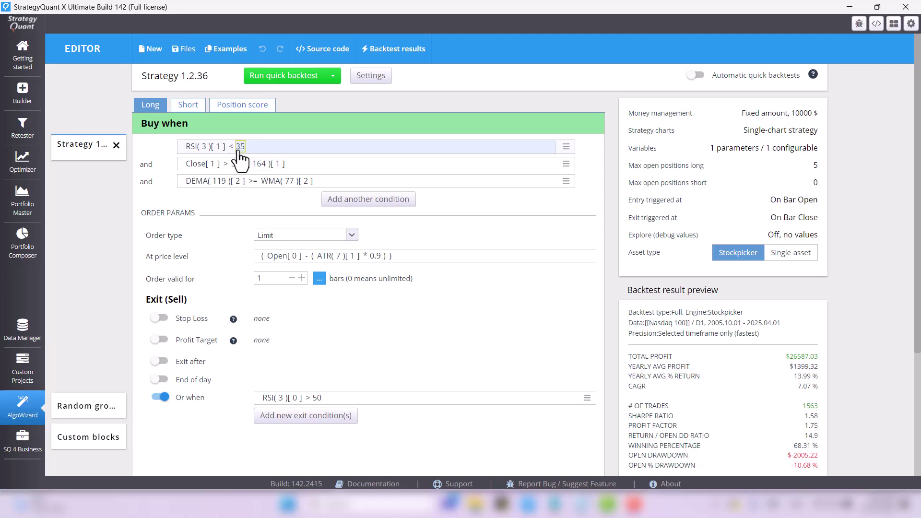
- Set the RSI threshold to 25, run a full backtest, and reopen the threshold for editing
click(239, 148)
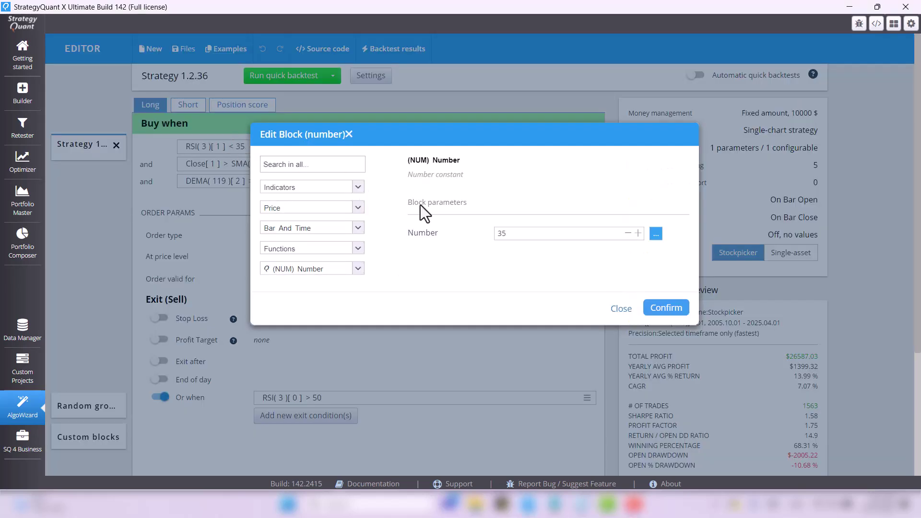
drag(531, 234, 492, 231)
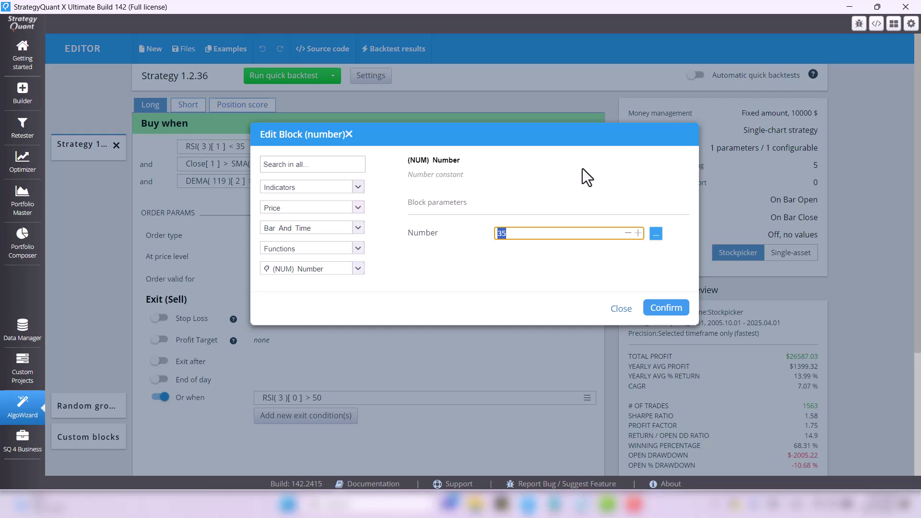
text(25)
click(678, 315)
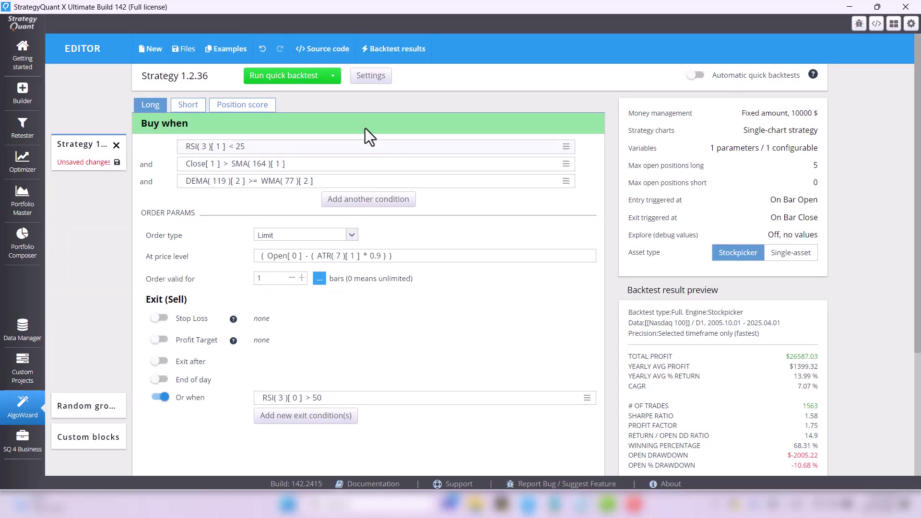
click(328, 114)
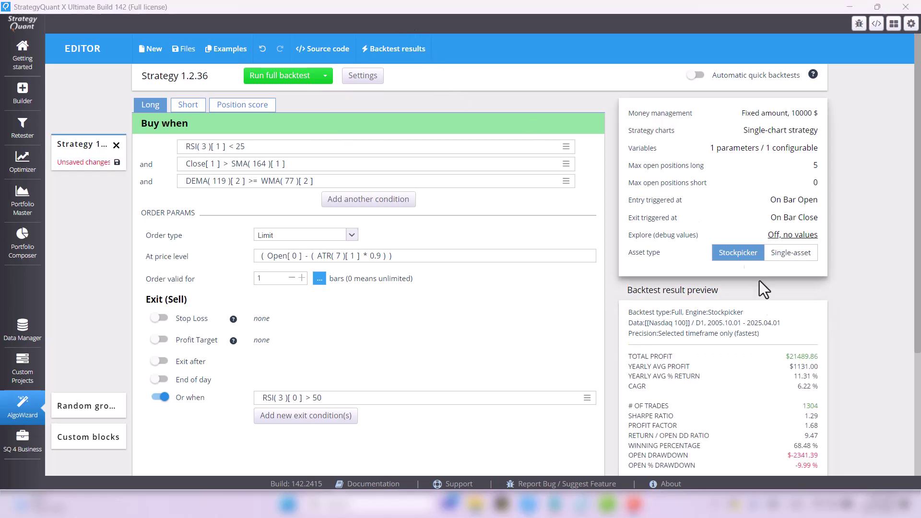
scroll(817, 345, down, 1)
scroll(817, 344, down, 4)
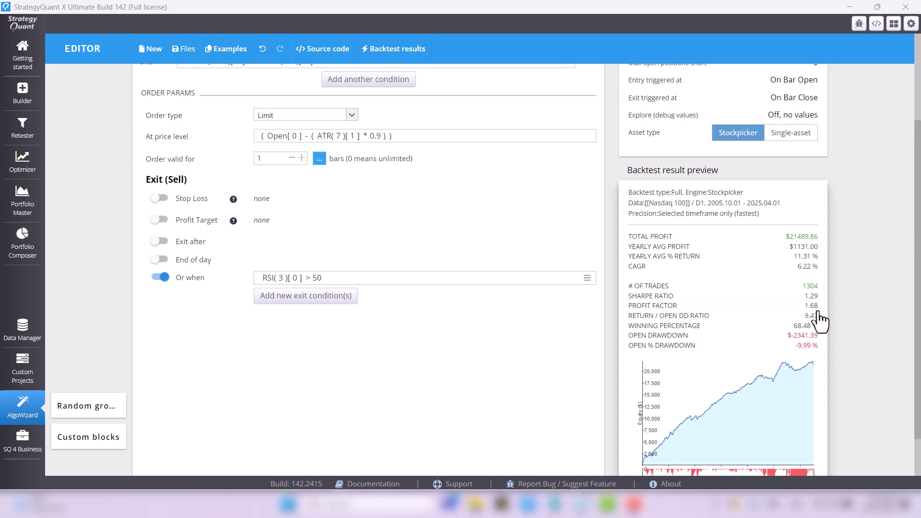
scroll(819, 321, up, 3)
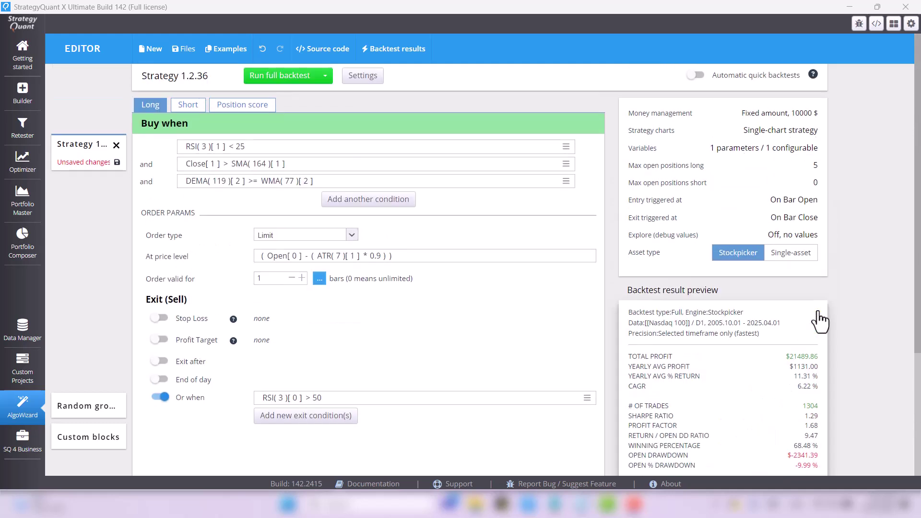
click(238, 148)
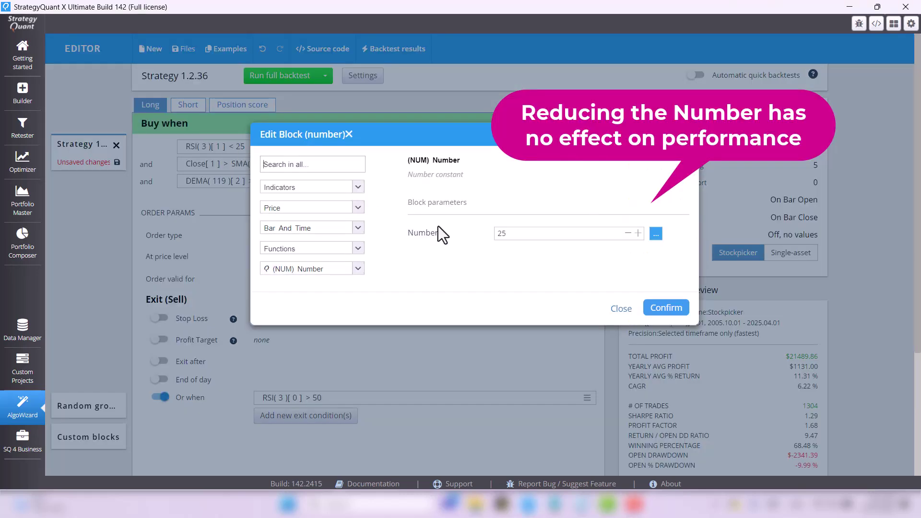
click(531, 234)
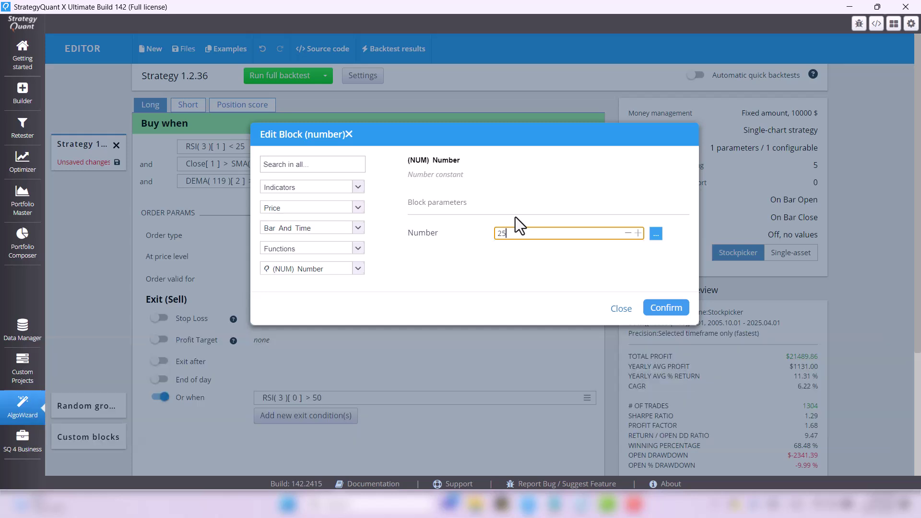
- Set the RSI entry threshold to 45 and run a full backtest
double_click(516, 232)
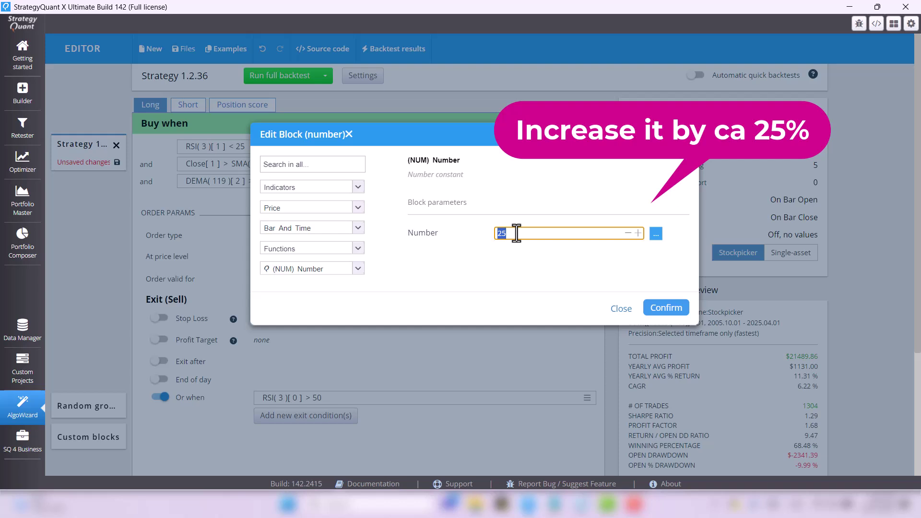
text(45)
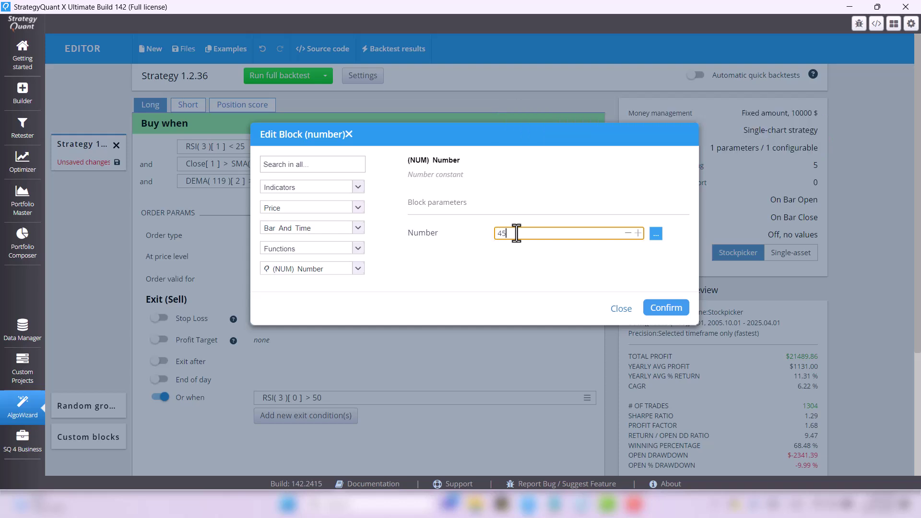
click(668, 308)
click(281, 81)
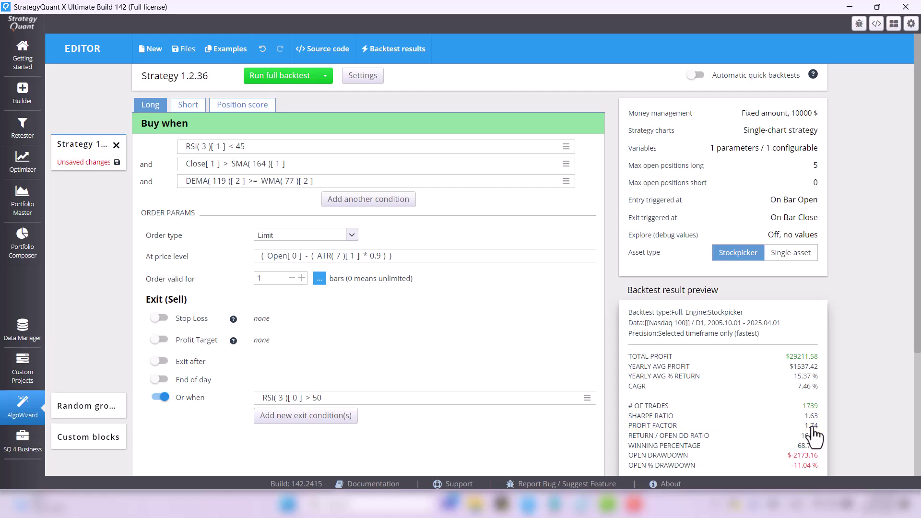
- Change the RSI entry threshold from 45 to 35
click(240, 147)
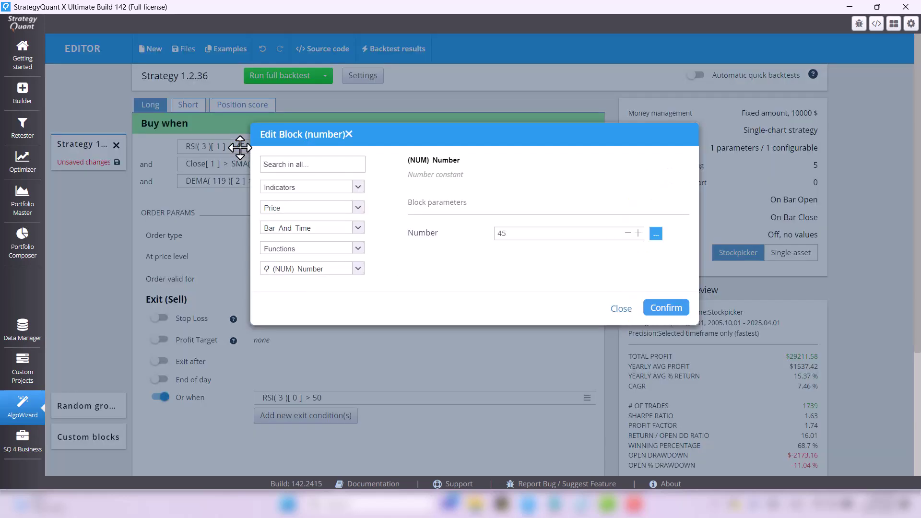
double_click(528, 234)
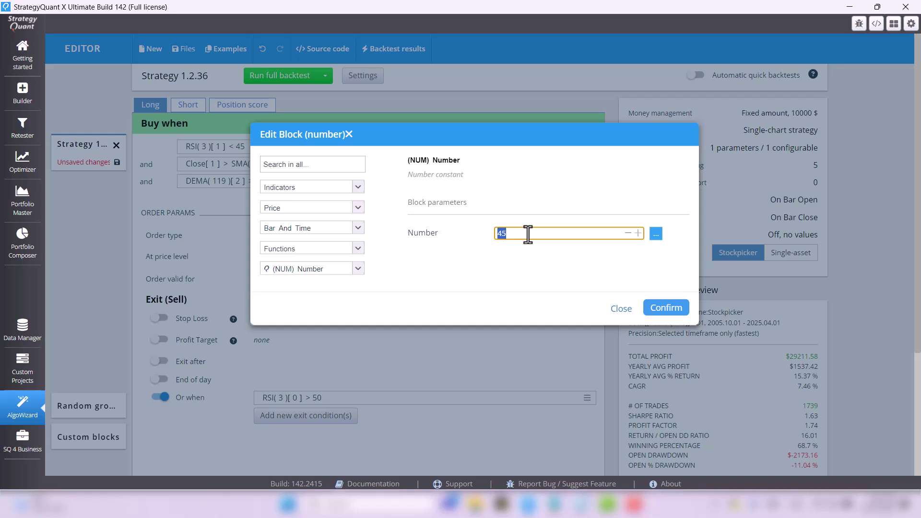
text(35)
click(678, 314)
click(679, 314)
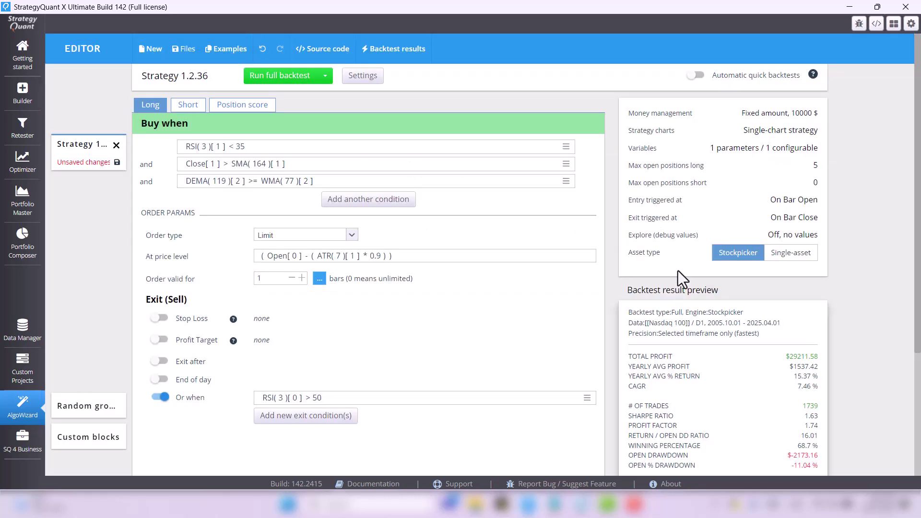
- Change SMA(164) in the second Buy condition to period 100 and run a full backtest
click(259, 164)
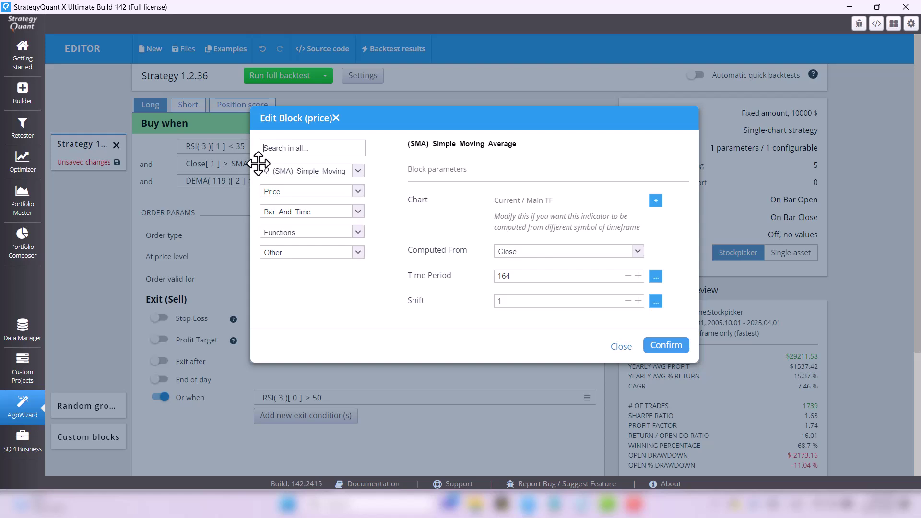
double_click(547, 277)
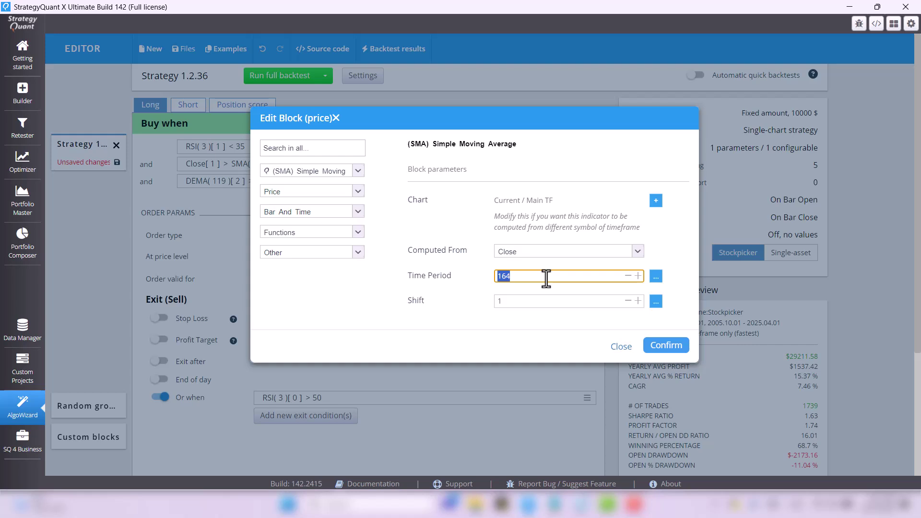
text(100)
click(665, 347)
click(280, 75)
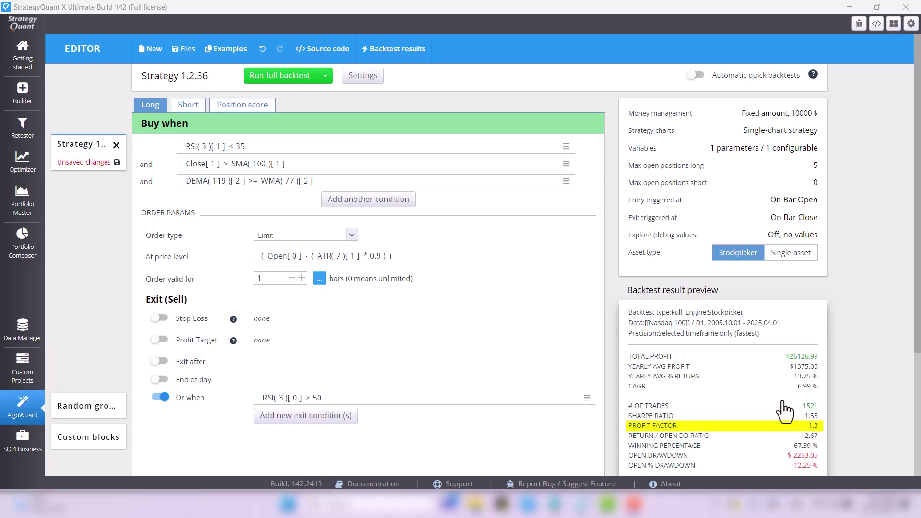
- Set the SMA period to 200 and run a full backtest
click(257, 164)
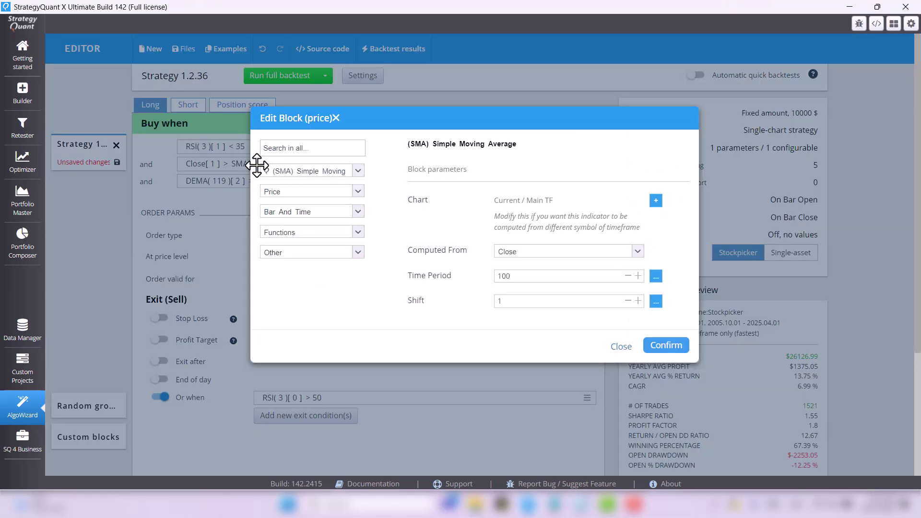
double_click(542, 276)
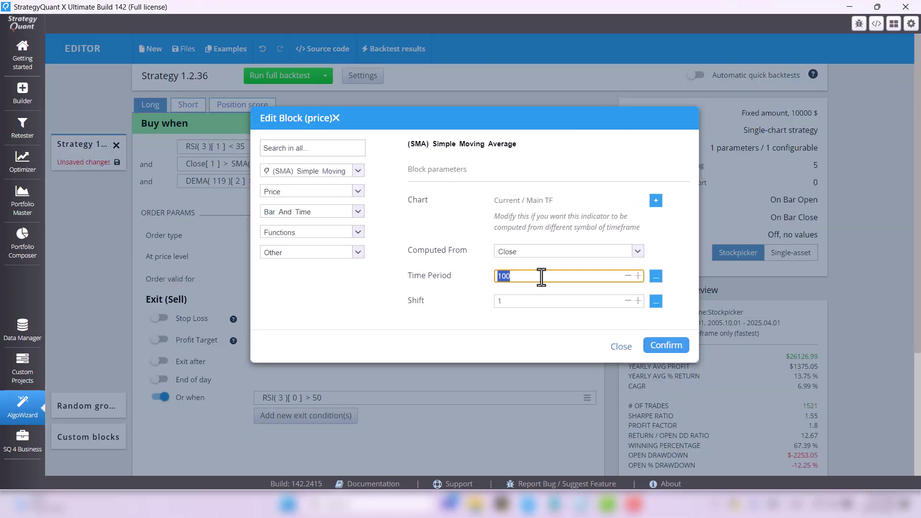
text(200)
click(663, 346)
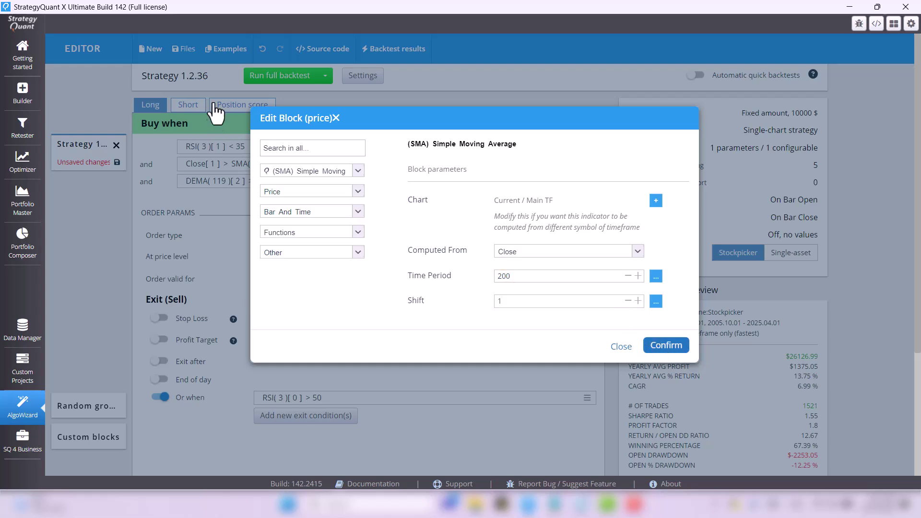
click(266, 76)
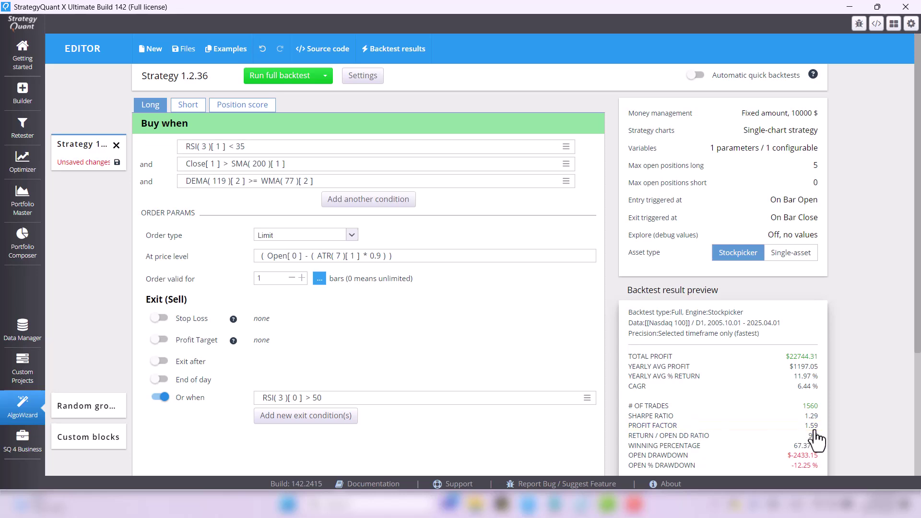
scroll(816, 441, down, 3)
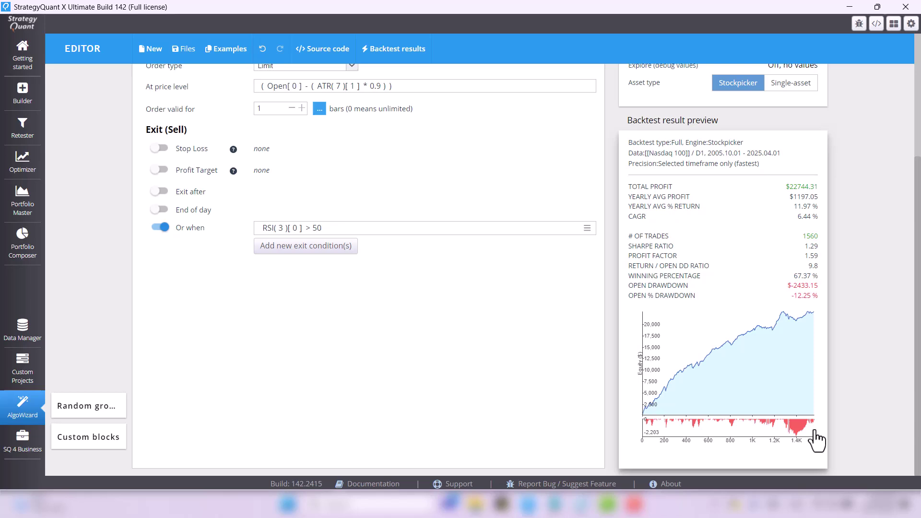
scroll(817, 441, up, 3)
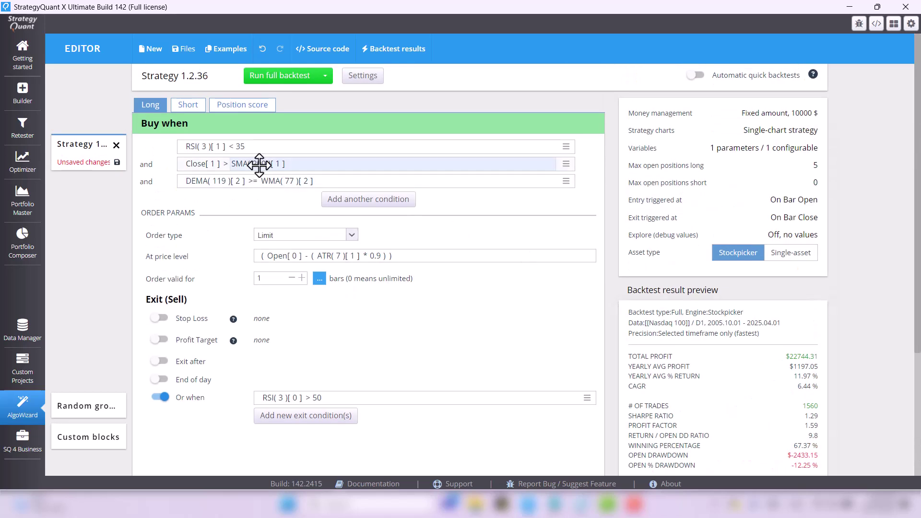
- Restore the SMA period from 200 to 164
click(260, 165)
click(547, 276)
double_click(548, 276)
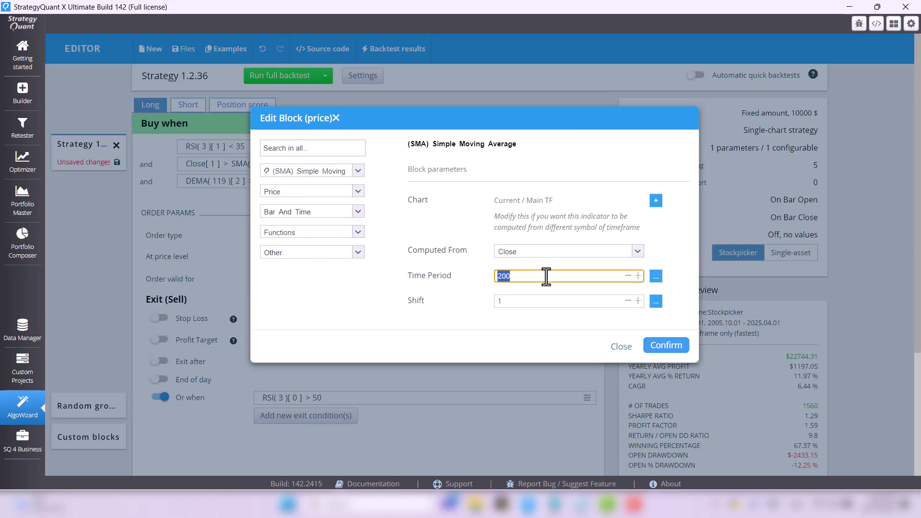
text(16)
text(4)
click(663, 351)
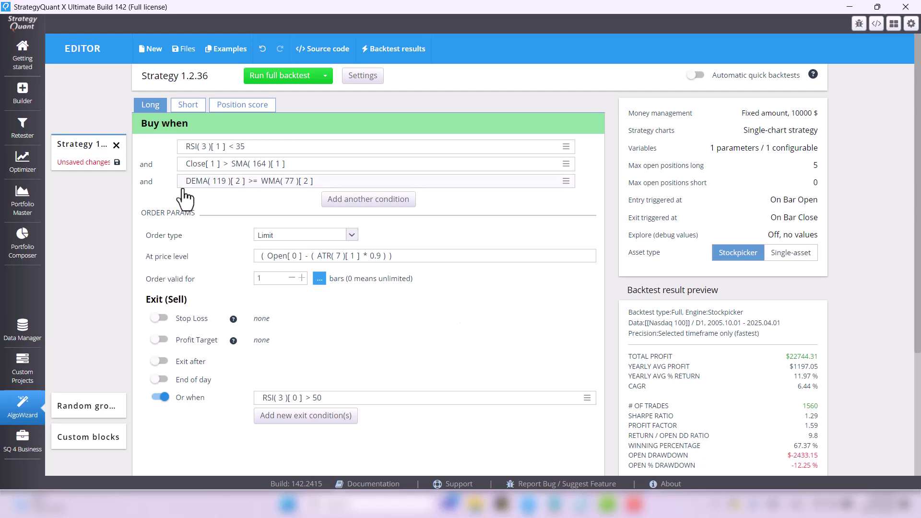
- Confirm the DEMA block at period 90 and rerun the backtest with SMA 164
click(220, 180)
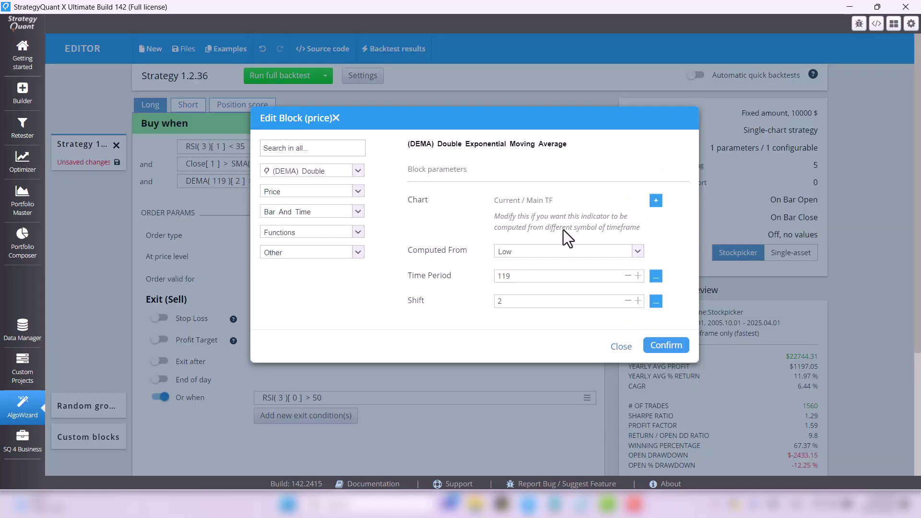
double_click(538, 276)
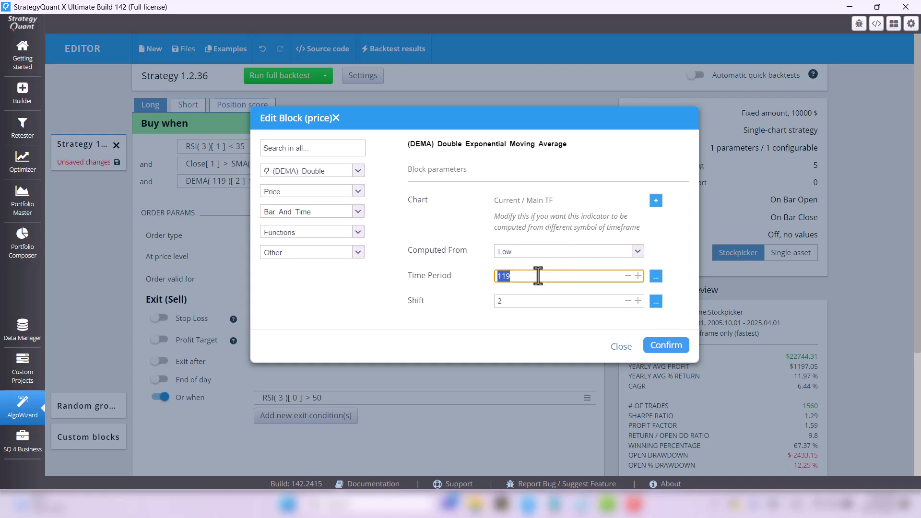
text(90)
click(659, 344)
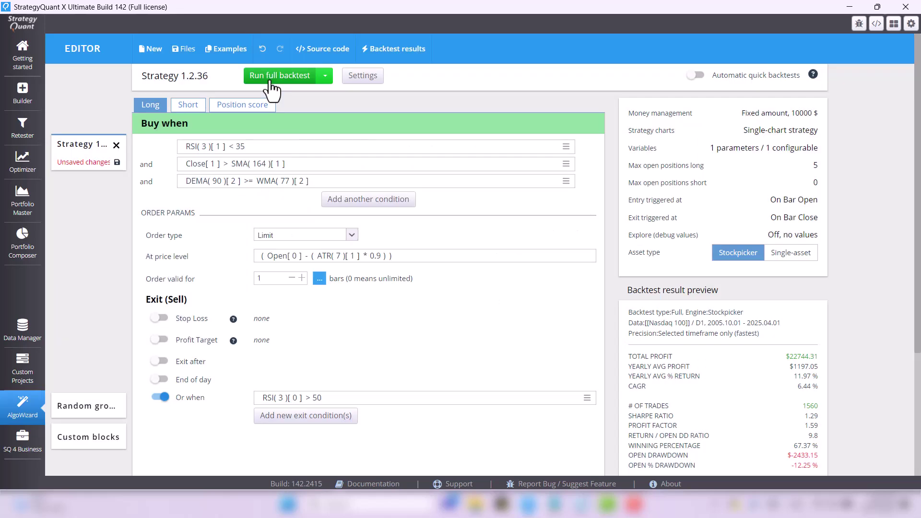
click(272, 83)
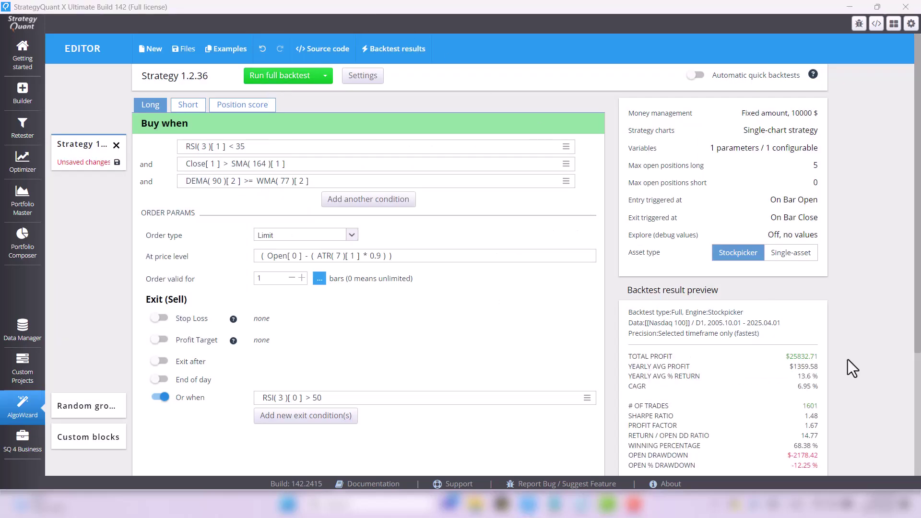
scroll(849, 360, down, 3)
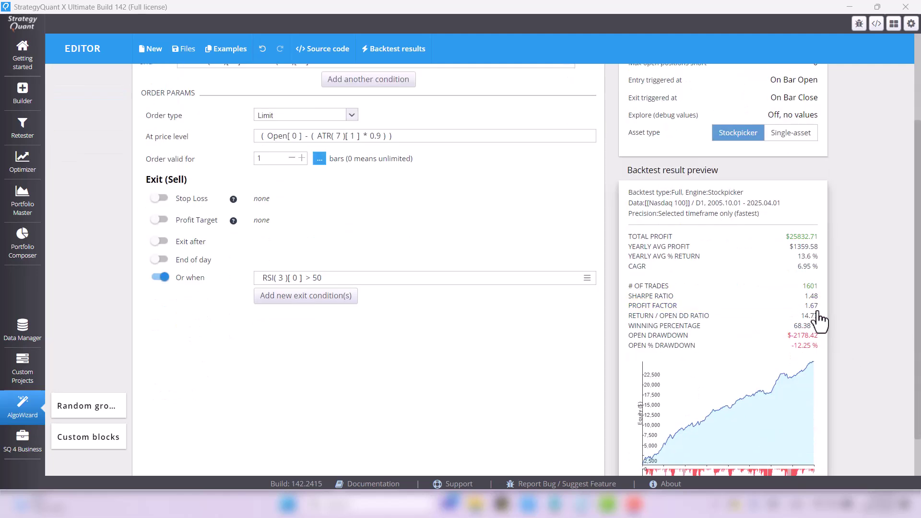
scroll(814, 316, up, 3)
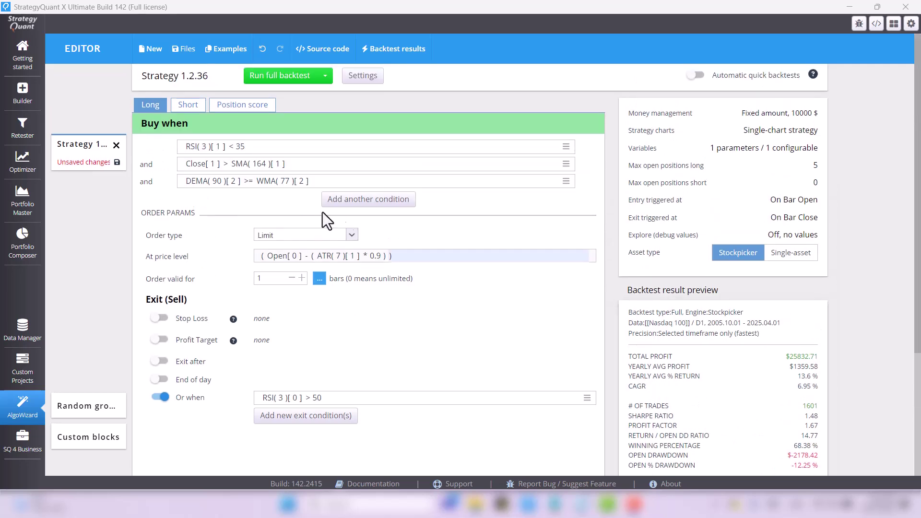
- Change the DEMA period from 90 to 119
click(214, 182)
double_click(559, 278)
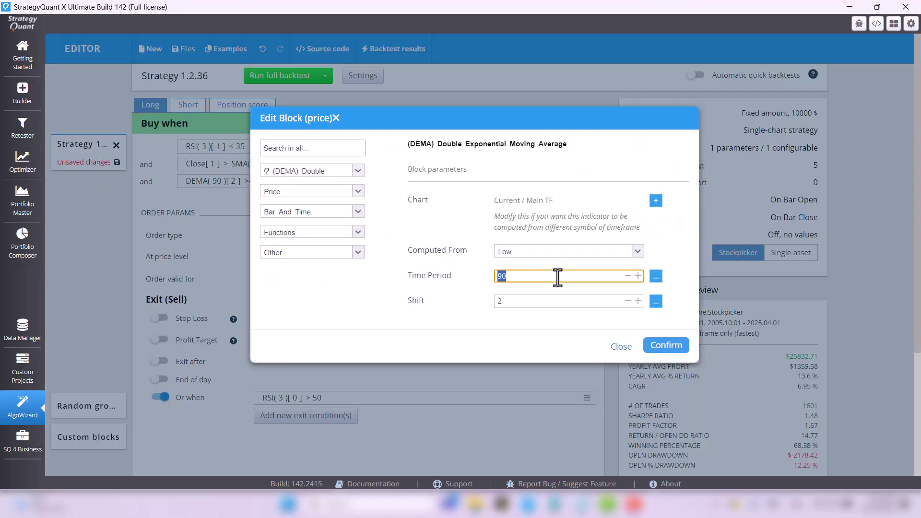
text(119)
click(666, 345)
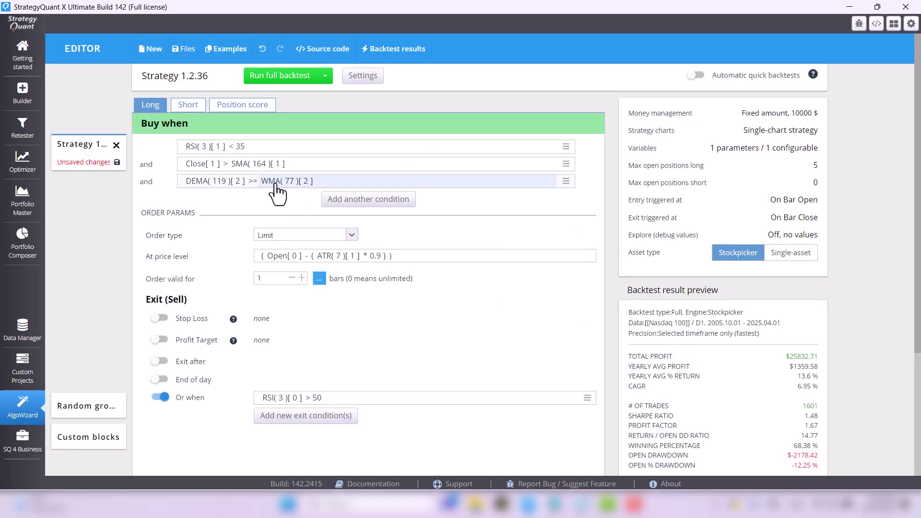
- Set the WMA period to 100 and run a full backtest
click(290, 189)
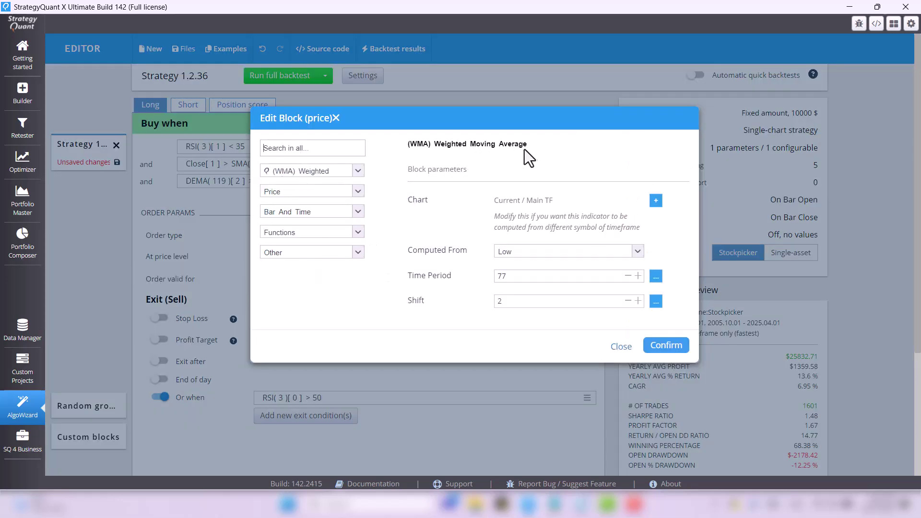
double_click(541, 279)
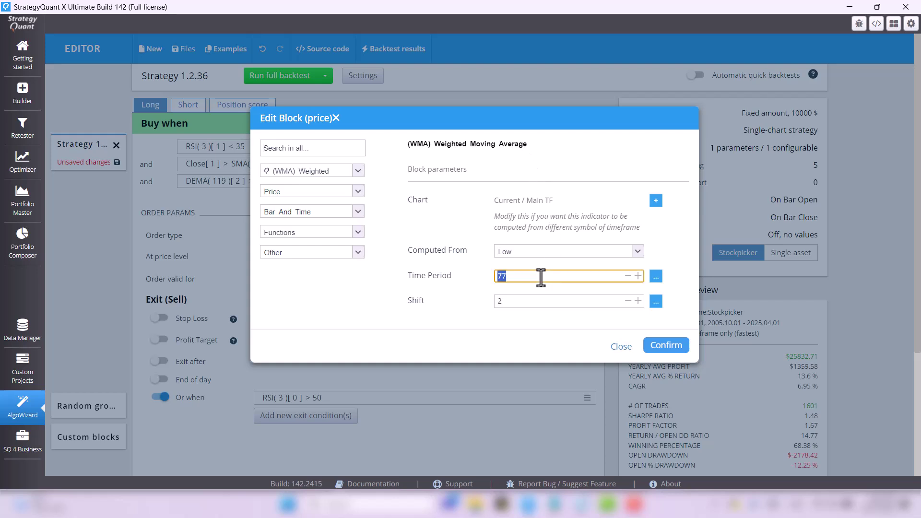
text(100)
click(670, 347)
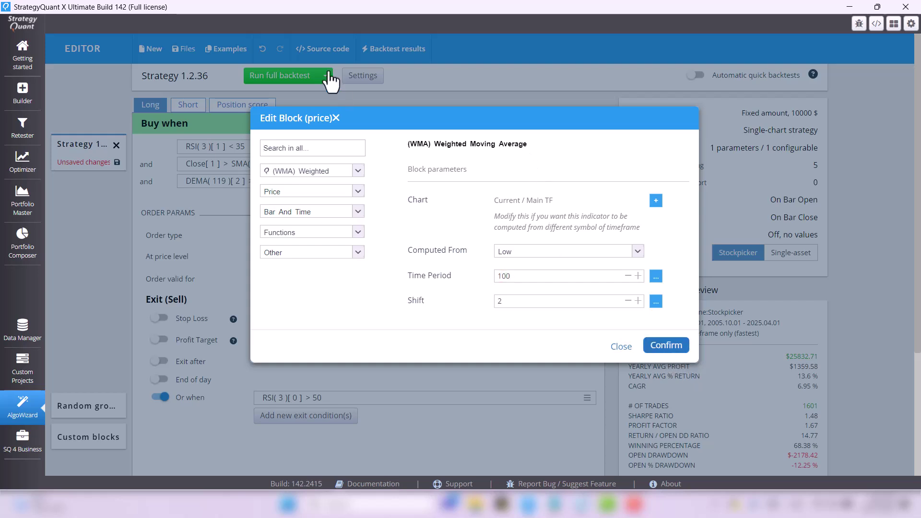
click(330, 81)
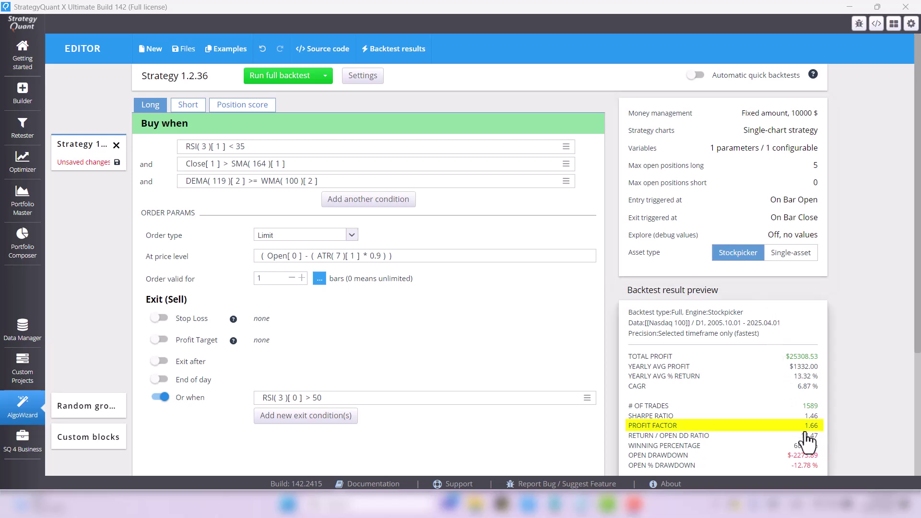
- Restore the WMA period from 100 to 77
click(294, 181)
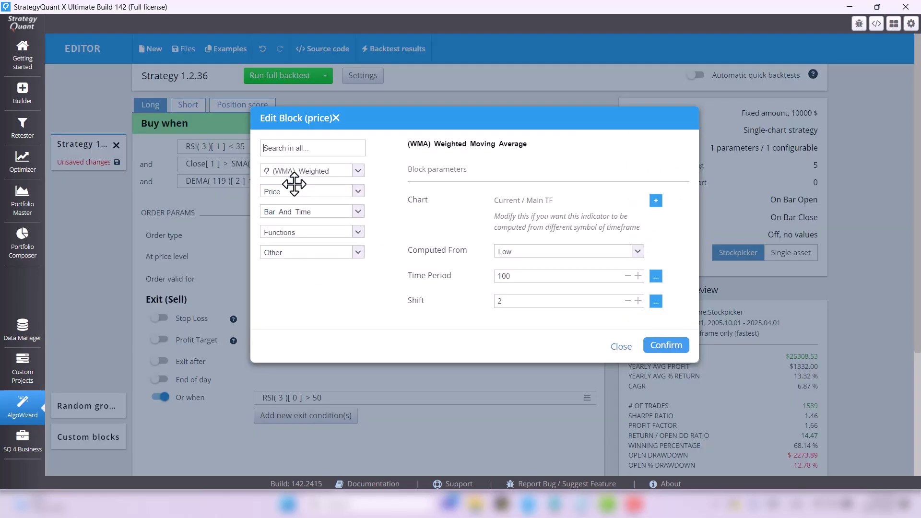
double_click(539, 278)
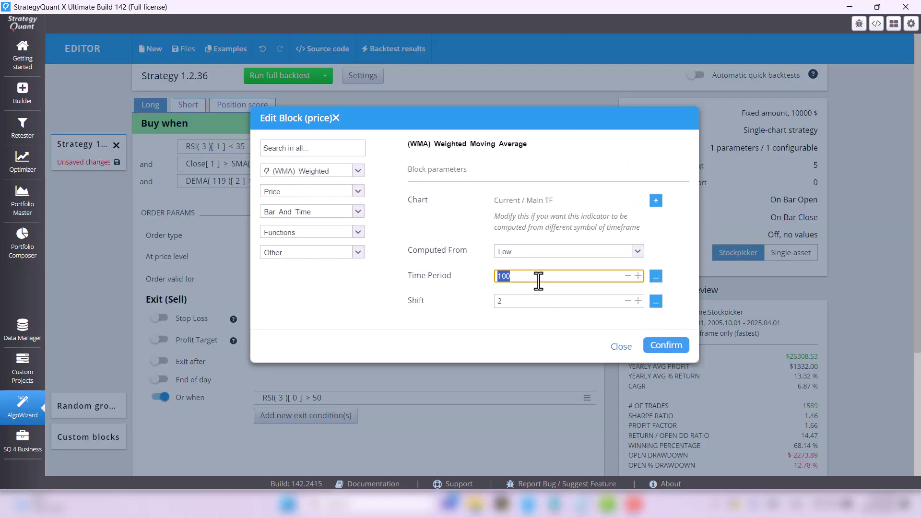
text(100)
key(BackSpace)
key(BackSpace)
key(BackSpace)
text(77)
click(684, 348)
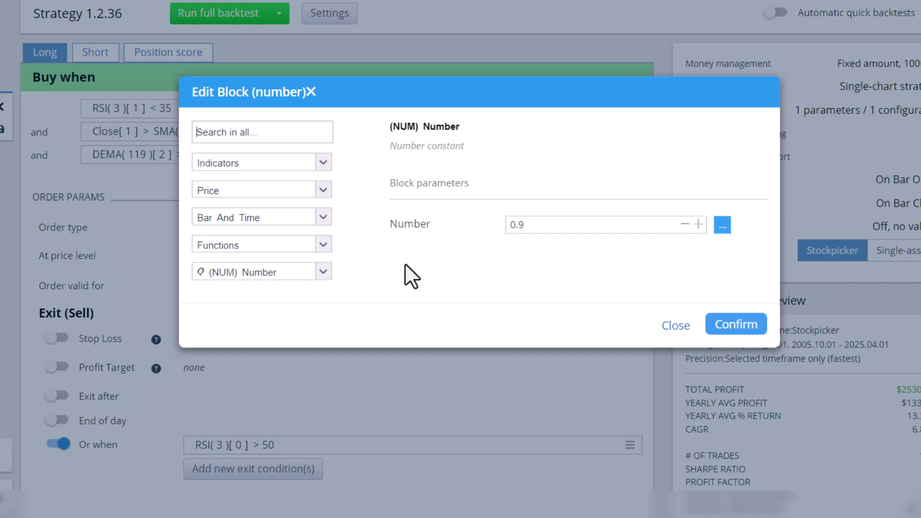
- Set the limit-price ATR multiplier to 1.3 and run a full backtest
double_click(560, 225)
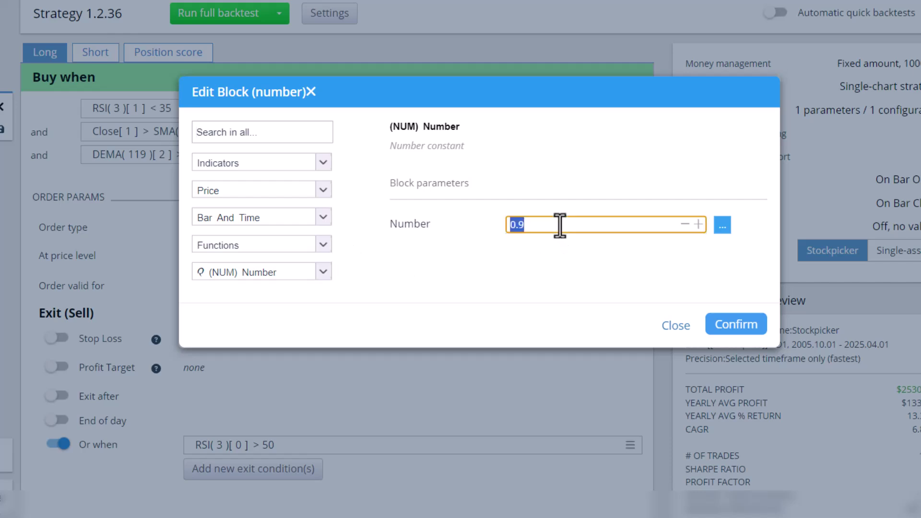
text(1)
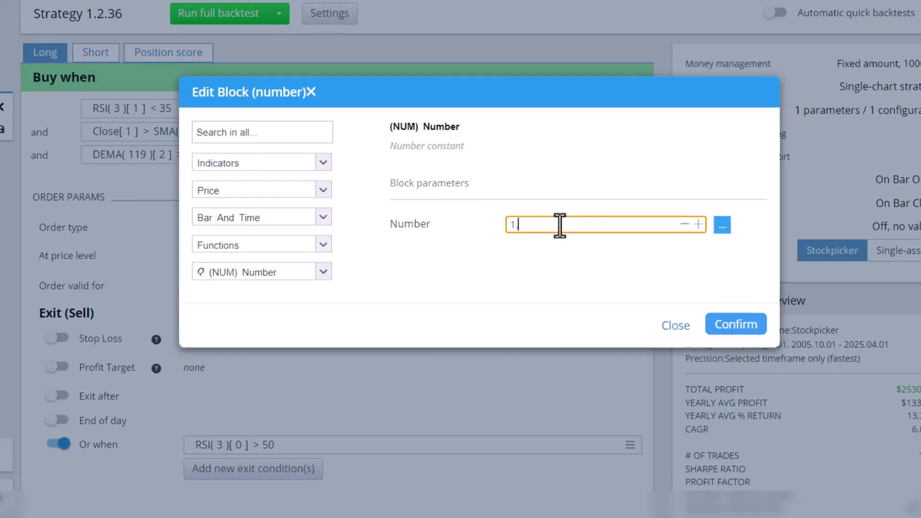
text(.3)
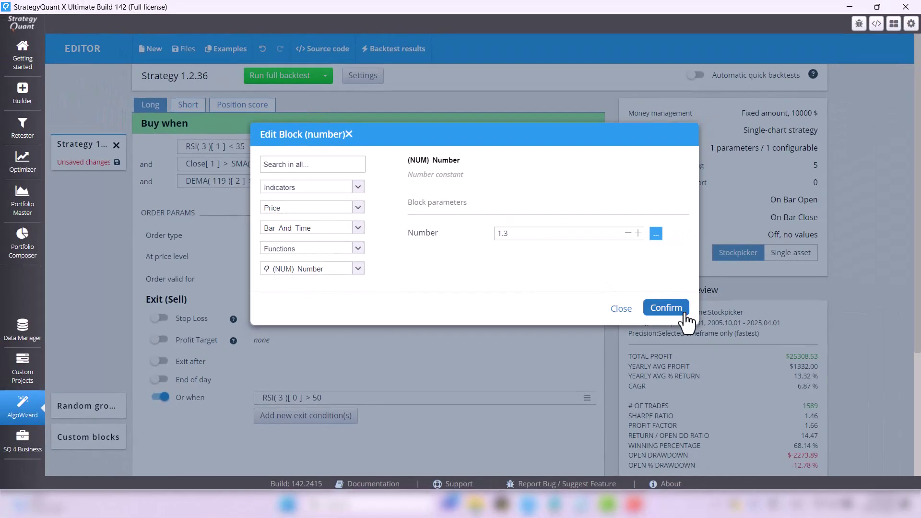
click(665, 308)
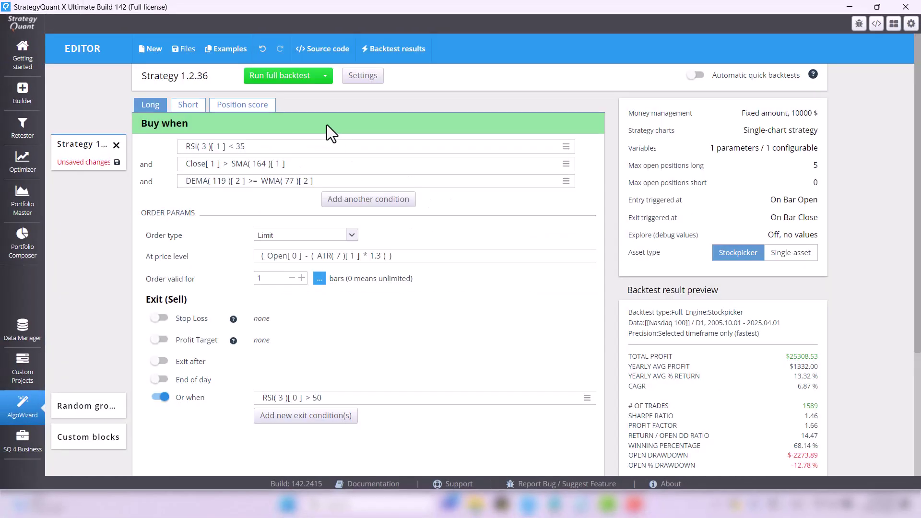
click(277, 78)
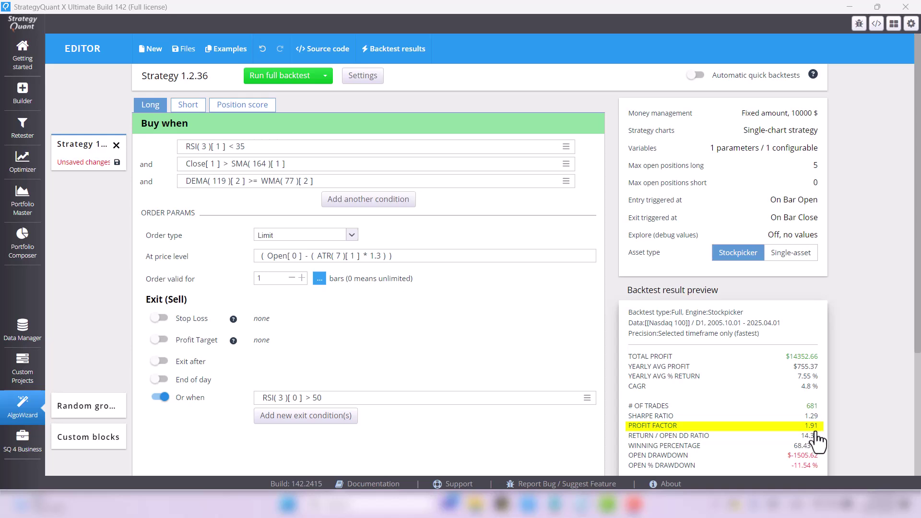
scroll(818, 439, down, 1)
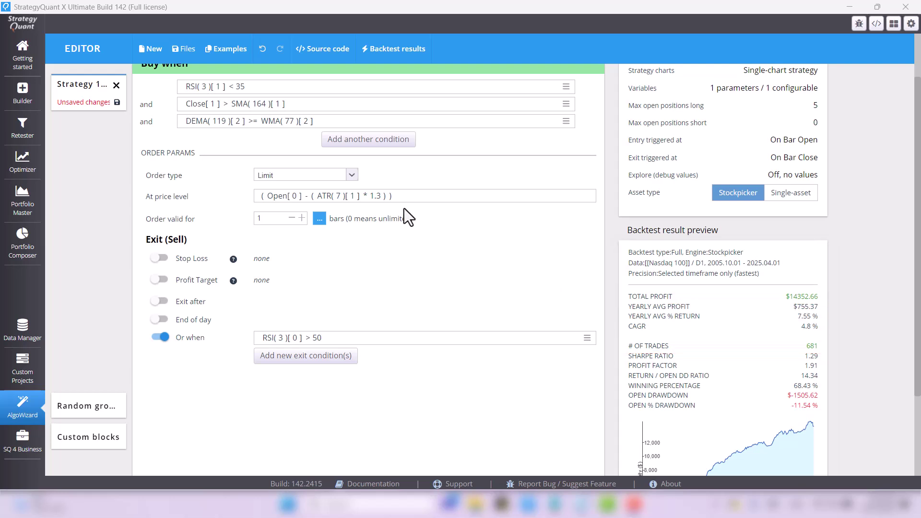
- Change the ATR multiplier to 0.6 and backtest again
click(377, 197)
double_click(554, 233)
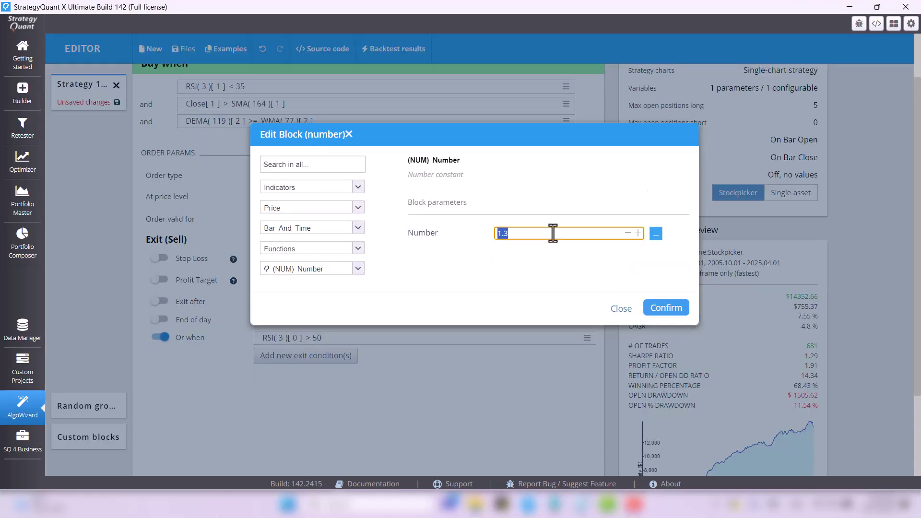
text(0.6)
click(677, 311)
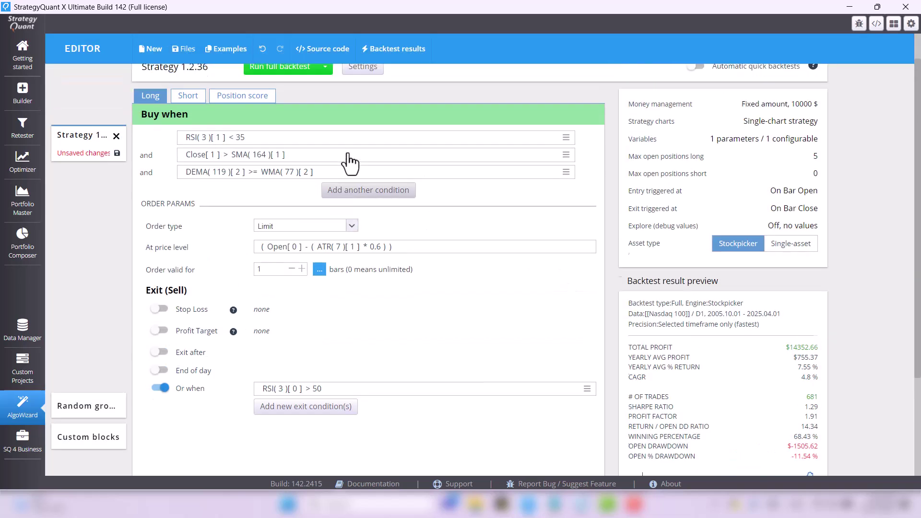
click(302, 80)
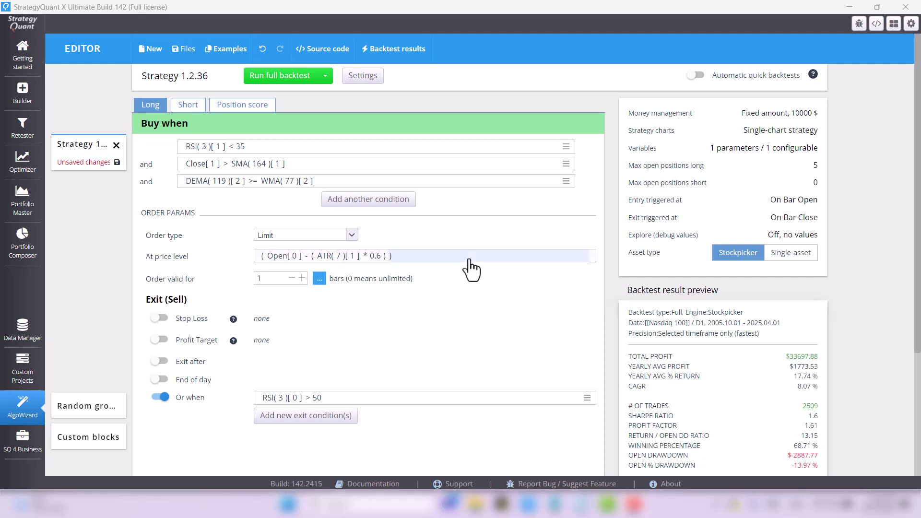
- Restore the limit-price ATR multiplier to 0.9
click(376, 257)
double_click(552, 230)
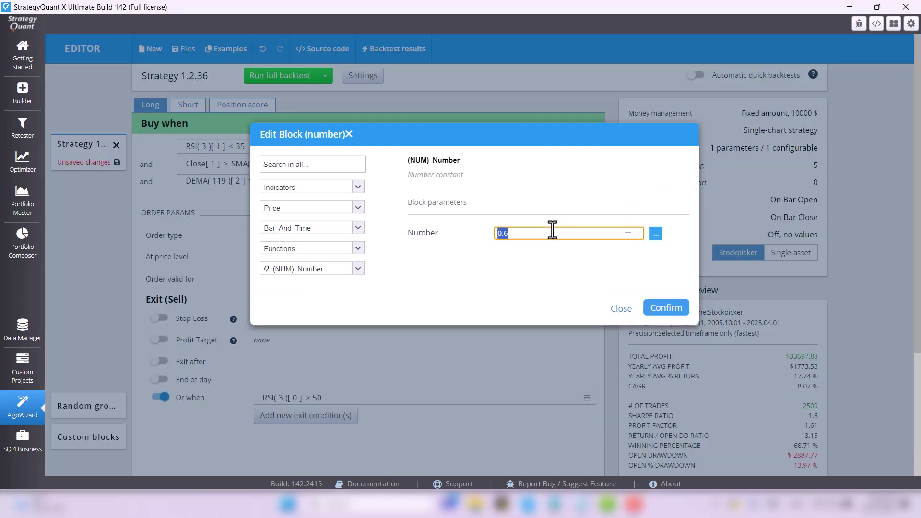
text(0)
text(.9)
click(681, 309)
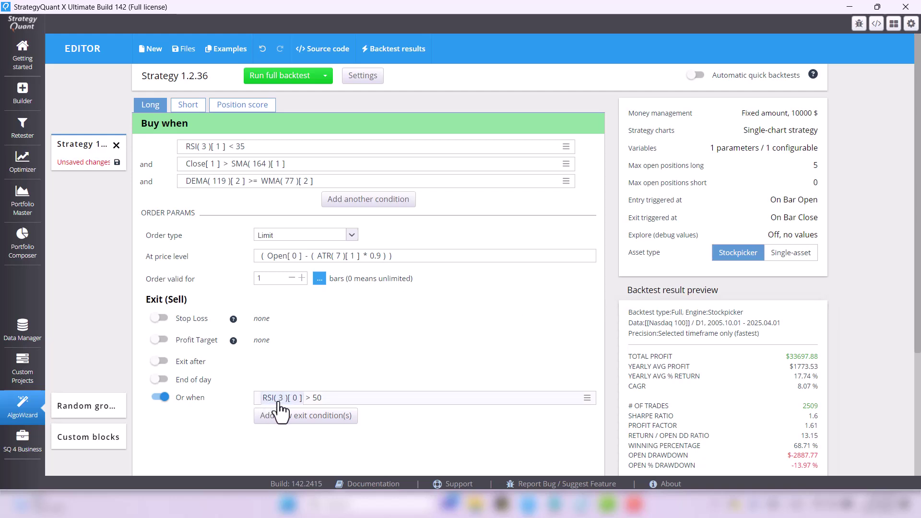
- Set the Or-when RSI exit threshold to 75 and rerun the full backtest ($27,233.83 profit)
click(317, 399)
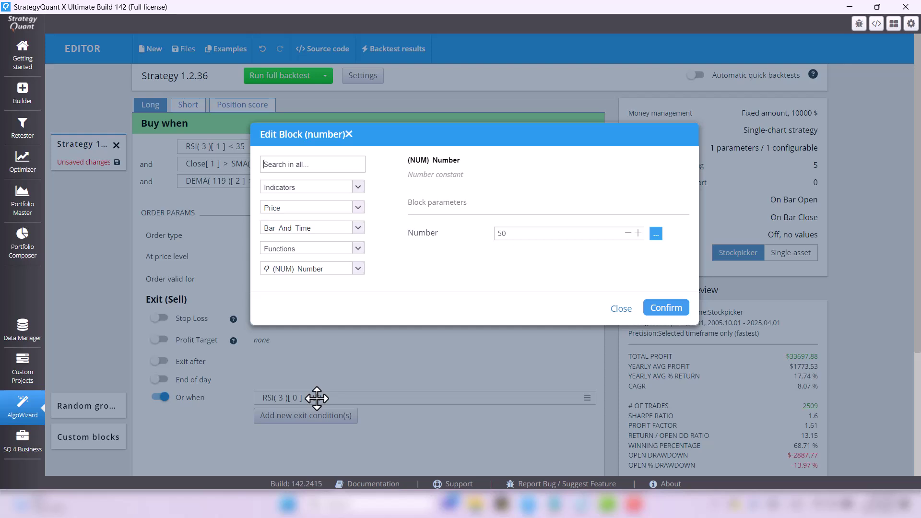
double_click(560, 236)
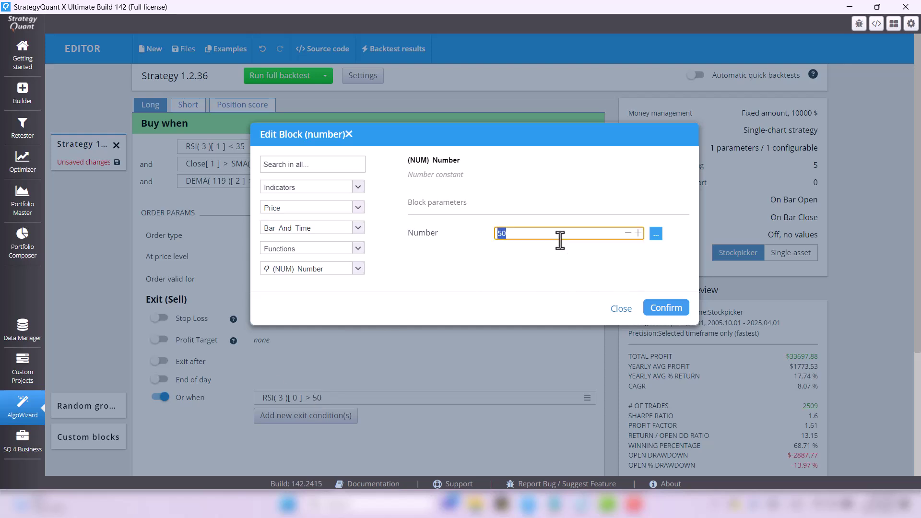
text(75)
click(667, 310)
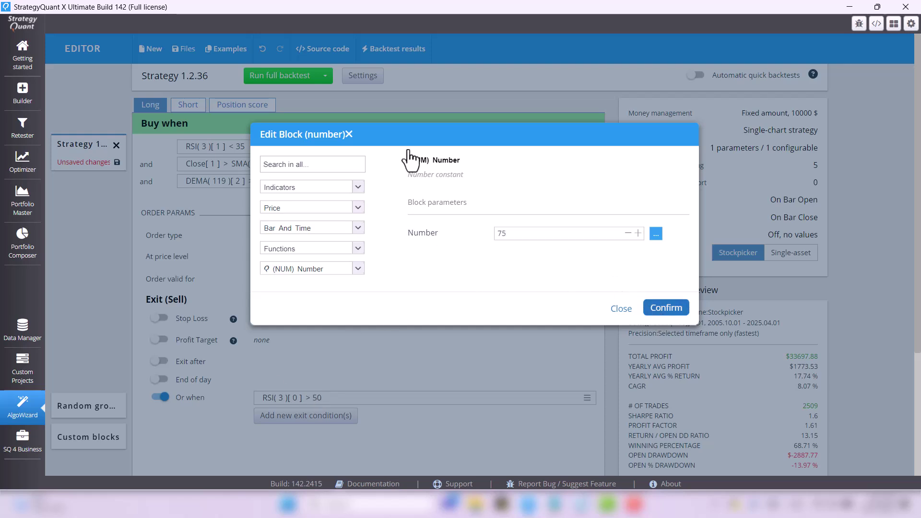
click(260, 82)
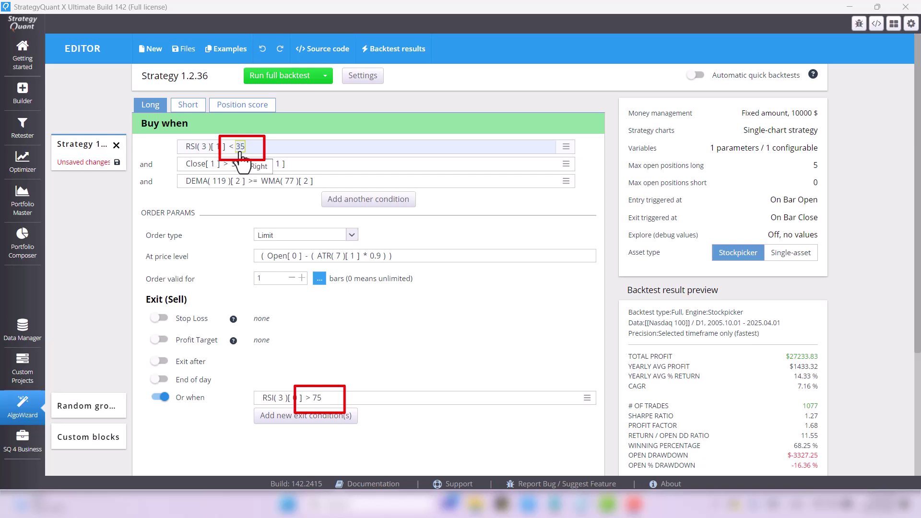
- Set the RSI exit threshold to 40 and run a full backtest ($28,209.31 profit)
click(316, 400)
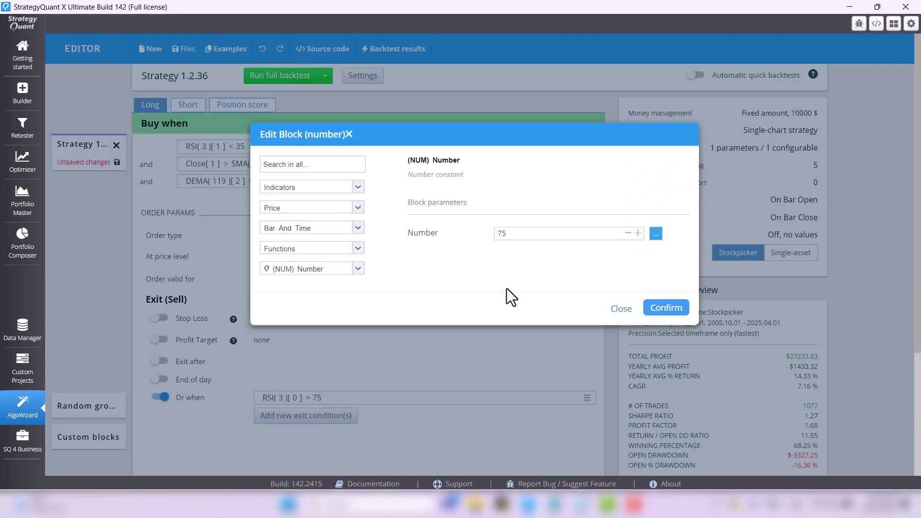
double_click(527, 232)
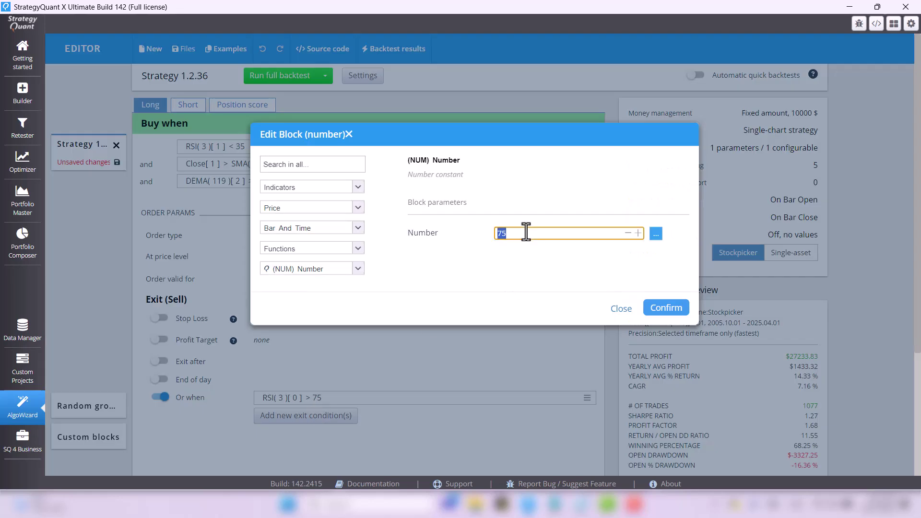
text(40)
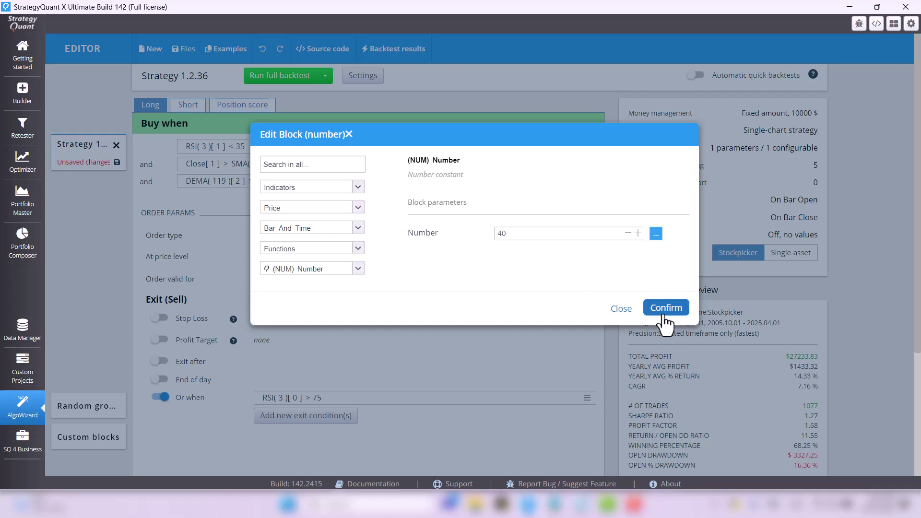
click(666, 307)
click(276, 81)
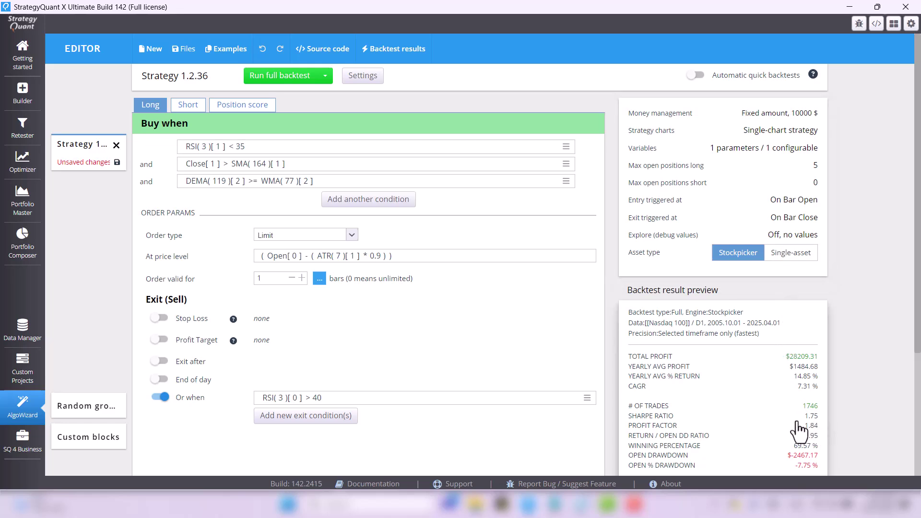
scroll(806, 433, down, 2)
scroll(799, 430, down, 1)
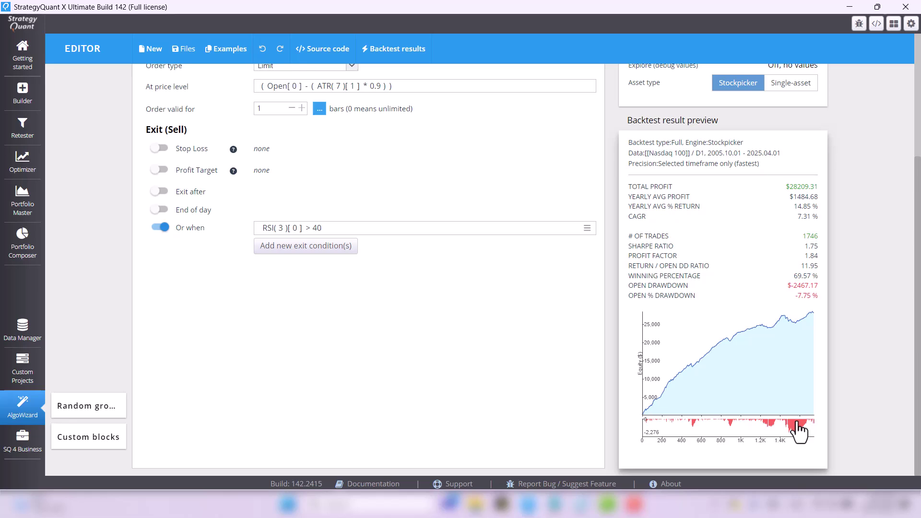
scroll(799, 429, up, 3)
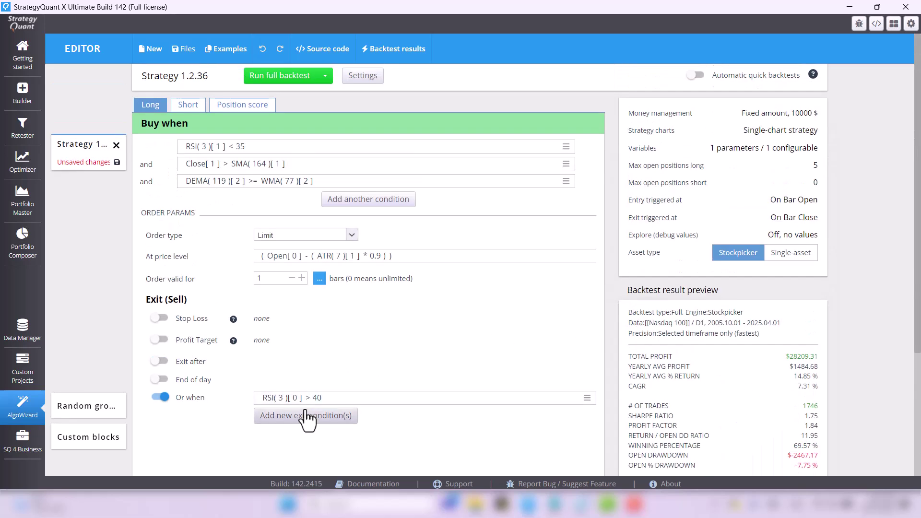
- Restore the RSI exit threshold to 50
click(317, 399)
double_click(570, 233)
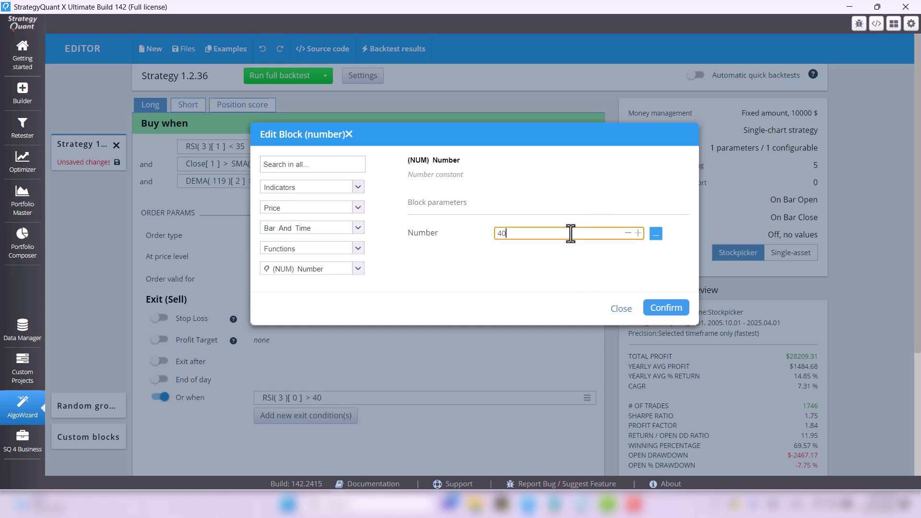
text(50)
click(667, 308)
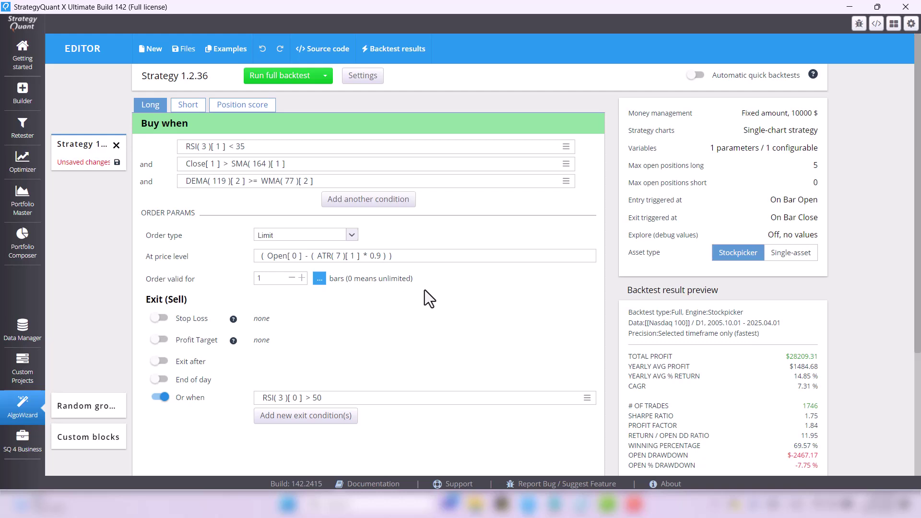
click(27, 375)
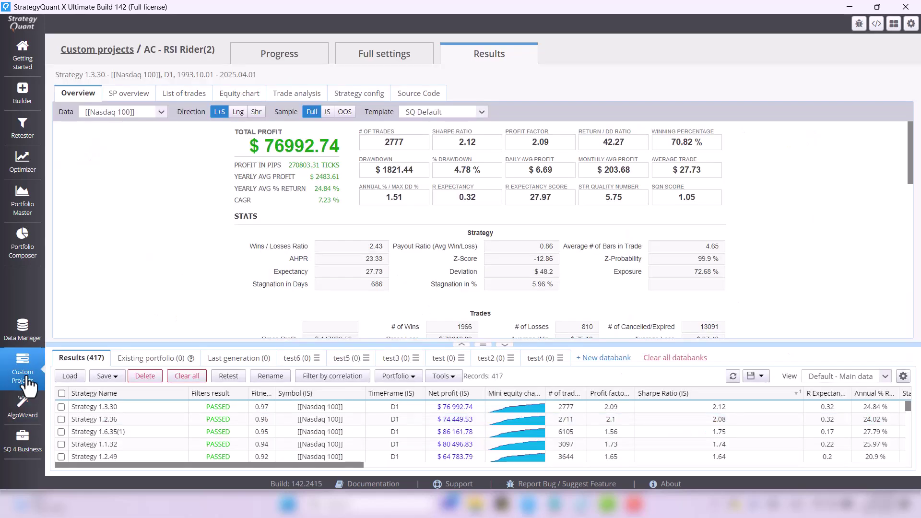
click(295, 62)
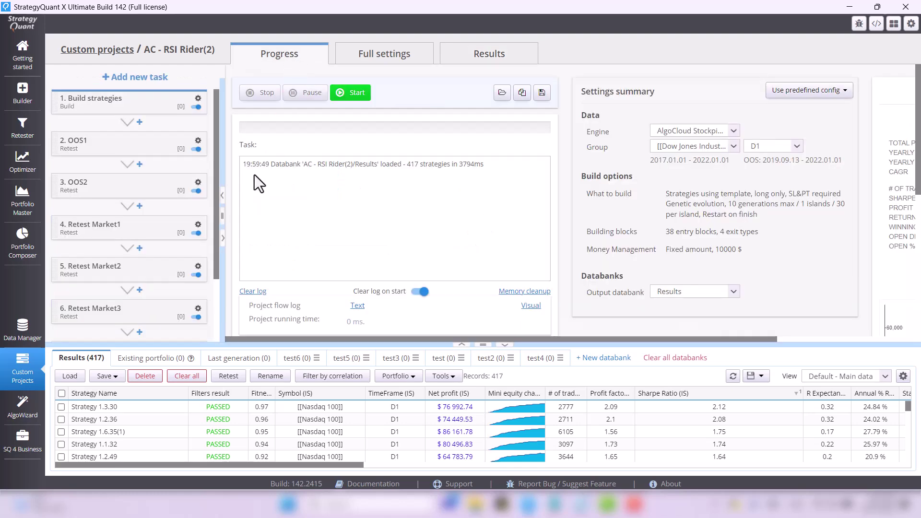
scroll(254, 175, down, 2)
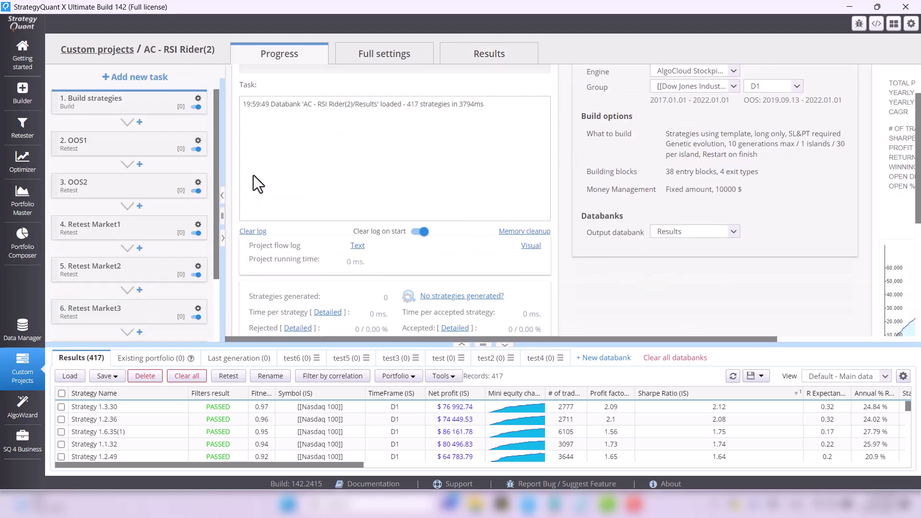
click(134, 234)
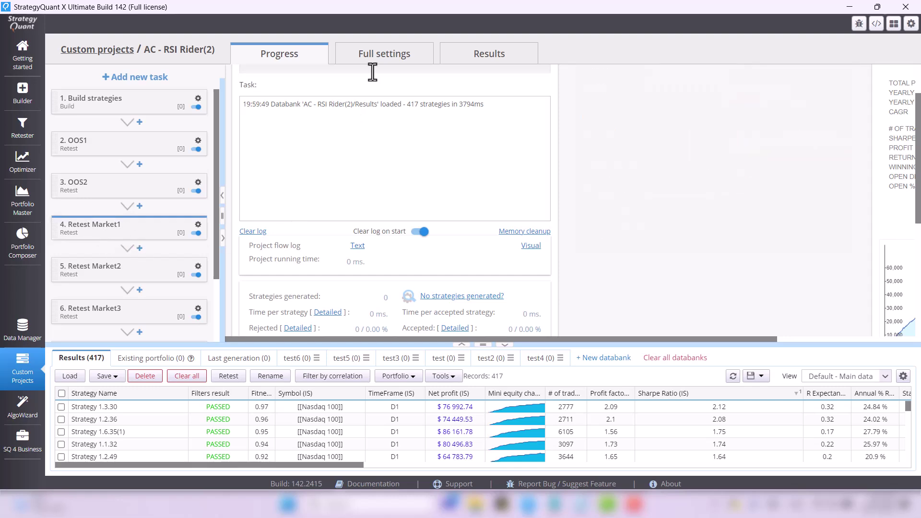
click(386, 56)
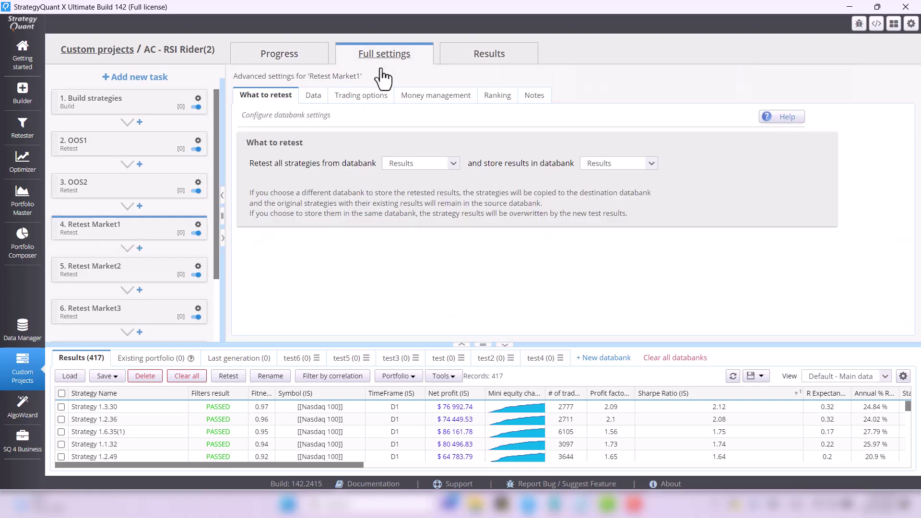
click(313, 101)
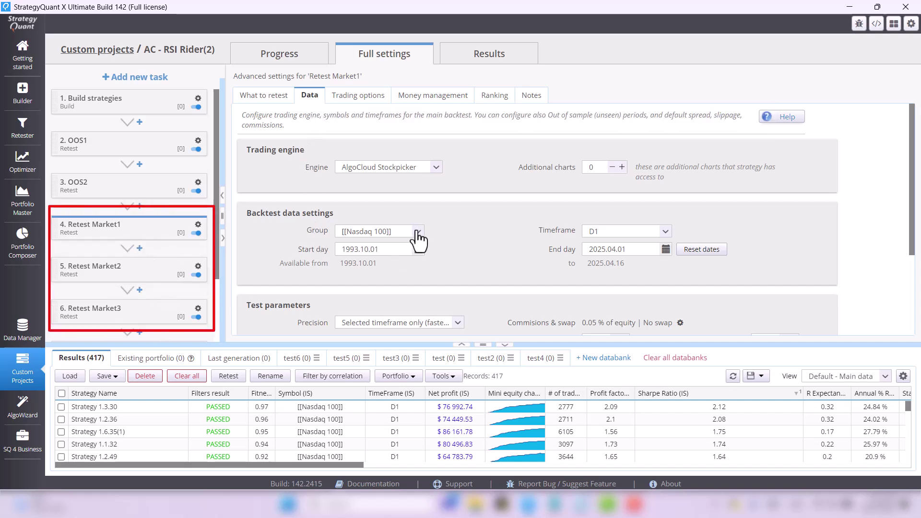
click(145, 274)
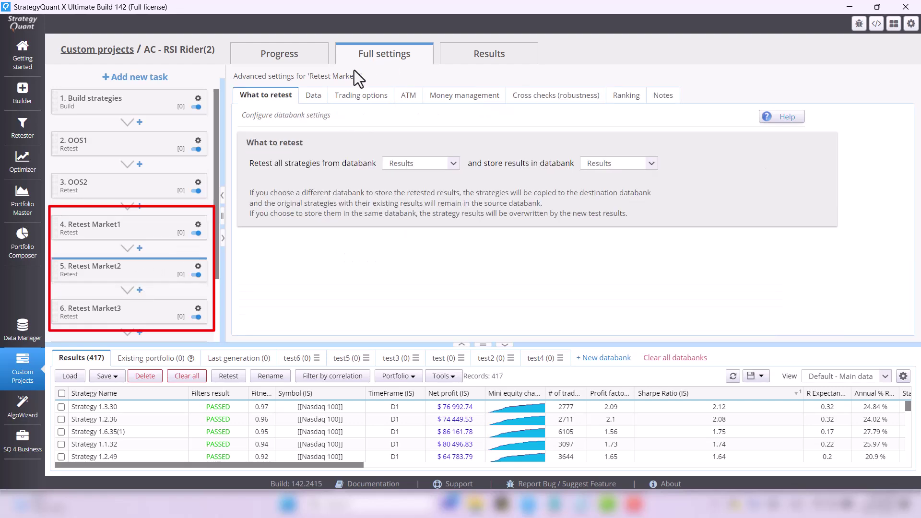
click(313, 97)
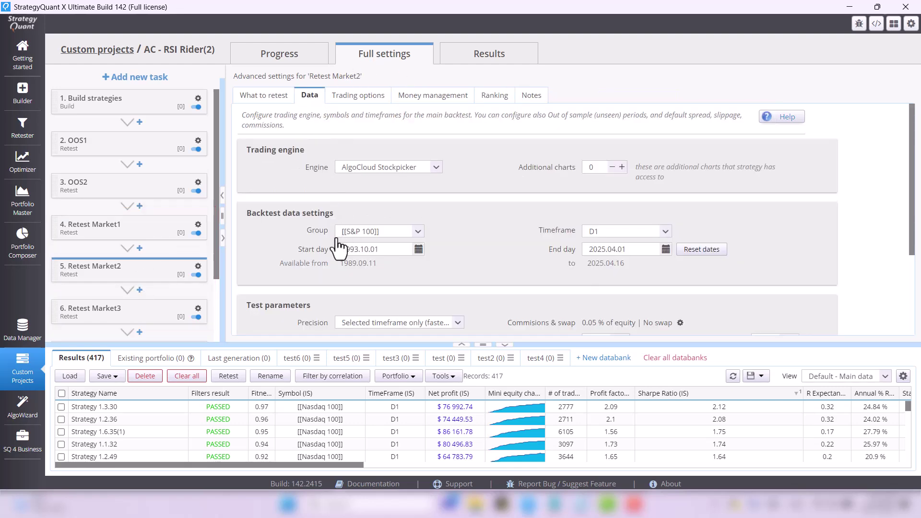
click(132, 319)
click(311, 97)
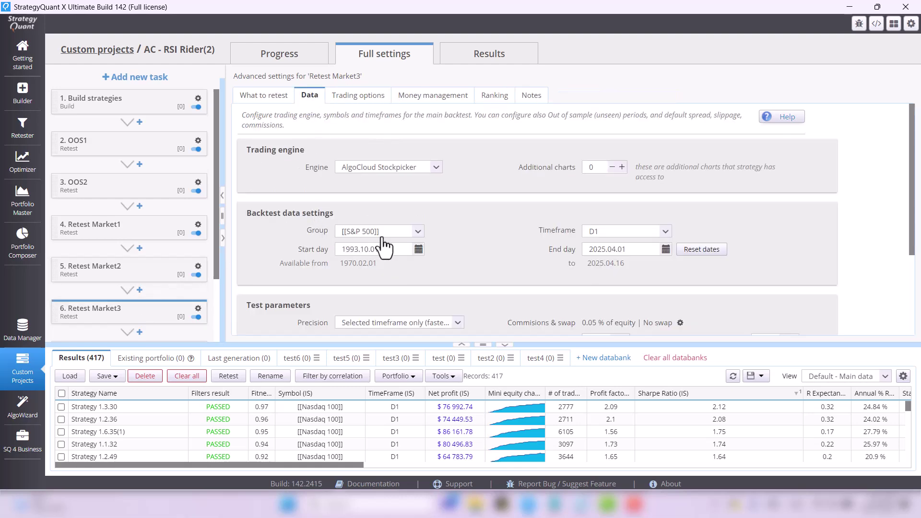
- Review the Russell 2000 and 3000 stock groups in Data Manager, then select Russell 1000
click(28, 428)
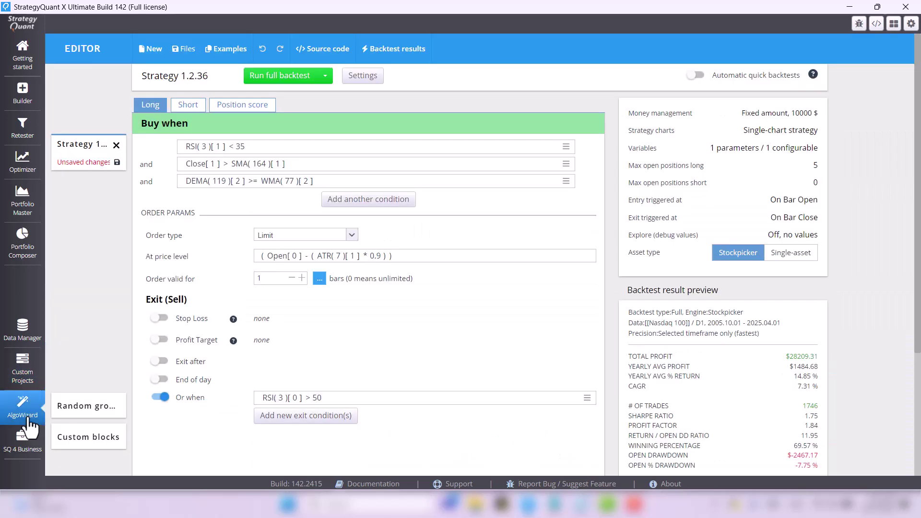
click(23, 330)
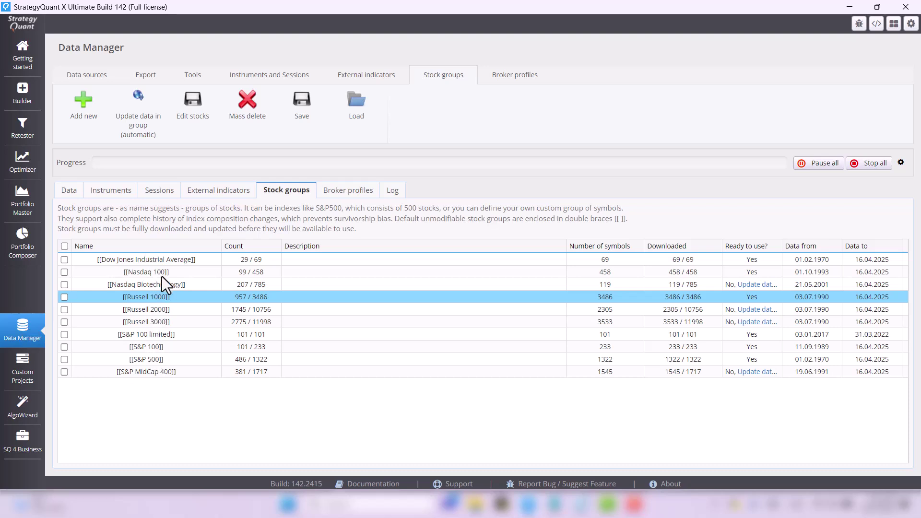
click(155, 313)
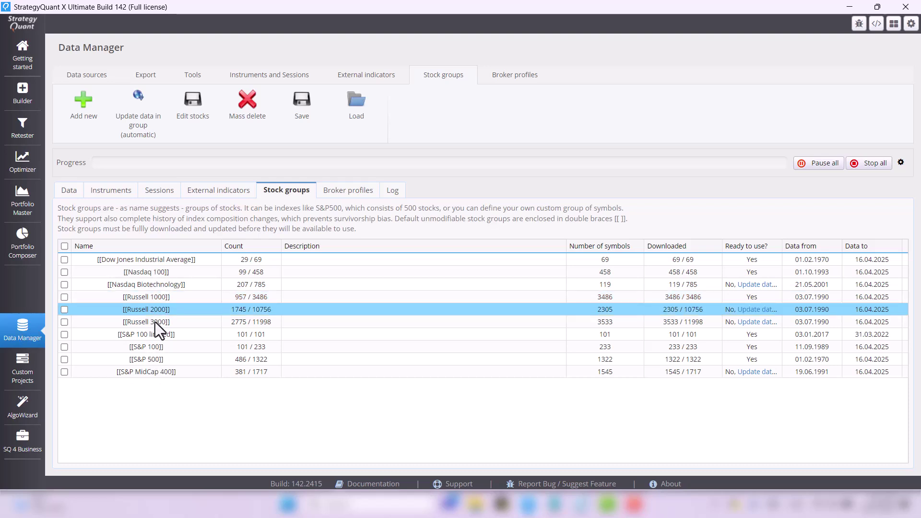
click(155, 322)
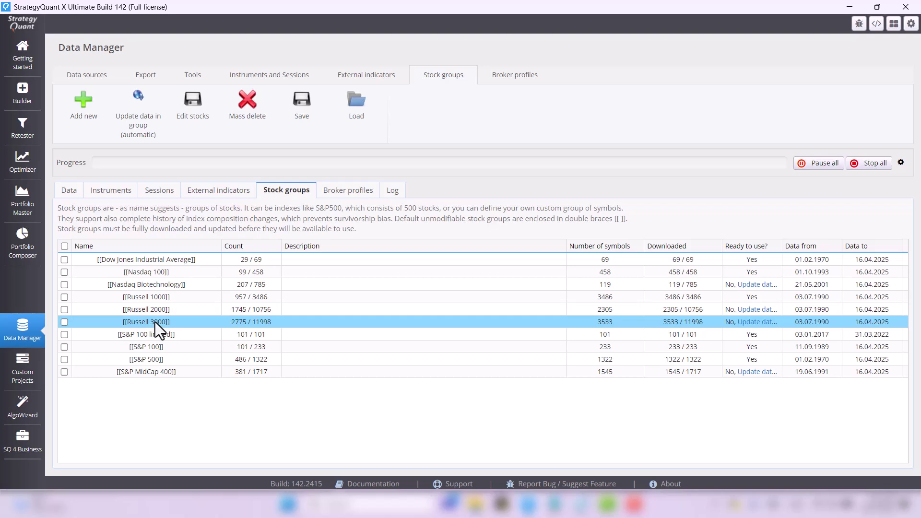
click(164, 297)
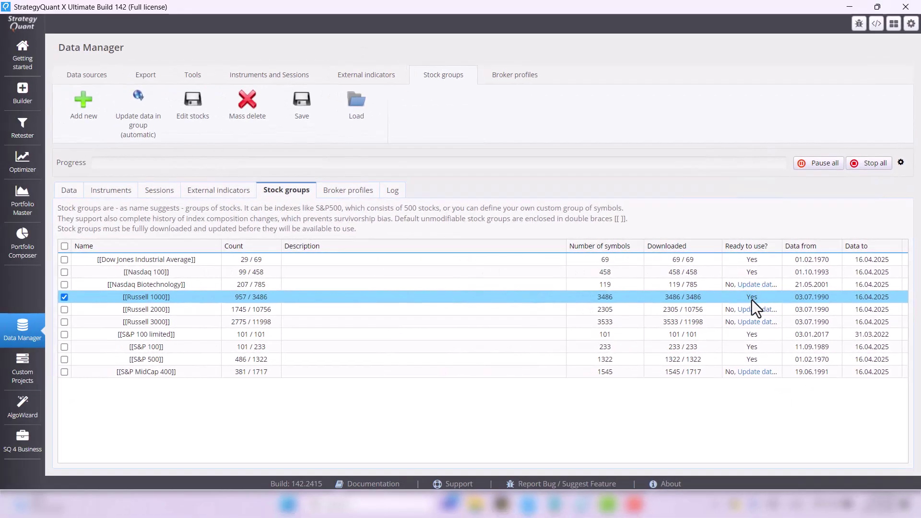
- Set the backtest symbol to Russell 1000 and run the full backtest ($99,077.09 profit)
click(16, 416)
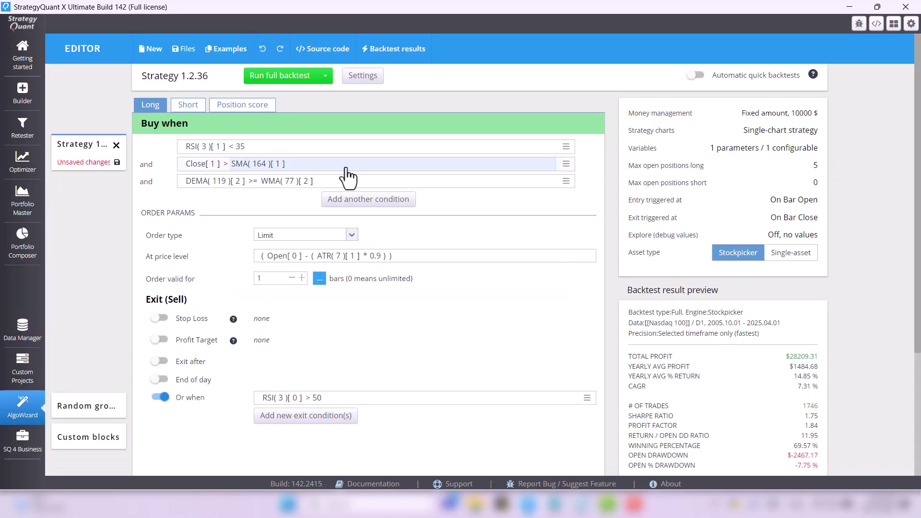
click(363, 76)
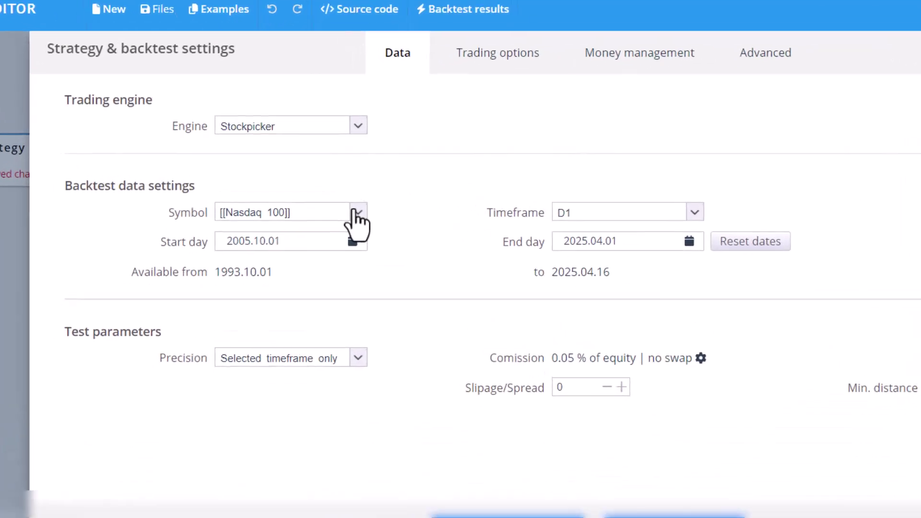
click(323, 189)
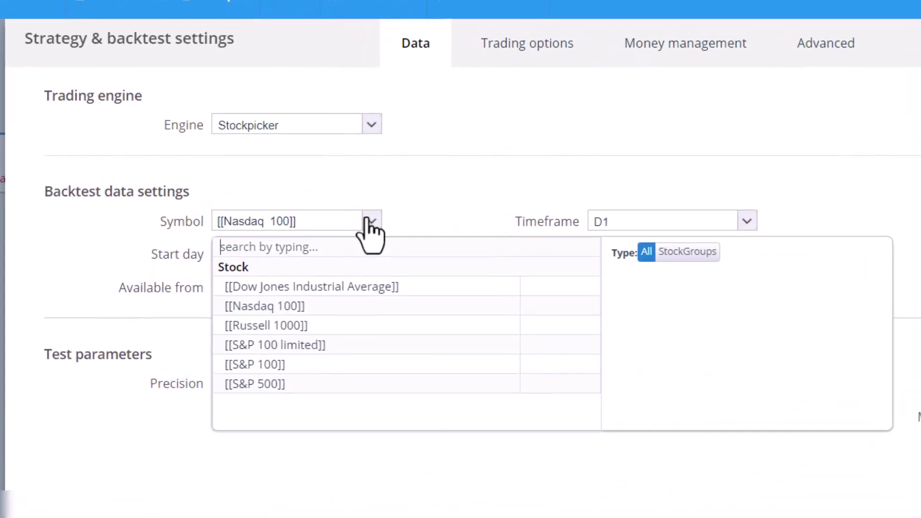
click(300, 330)
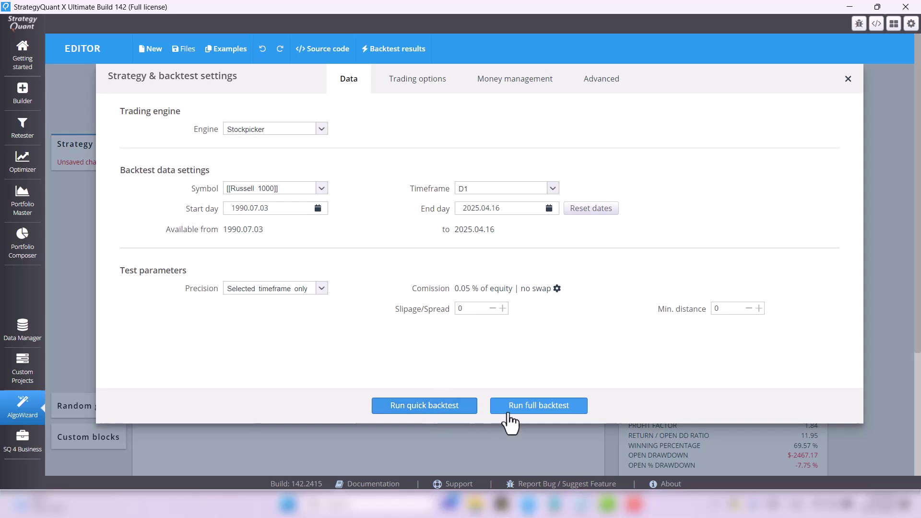
click(529, 407)
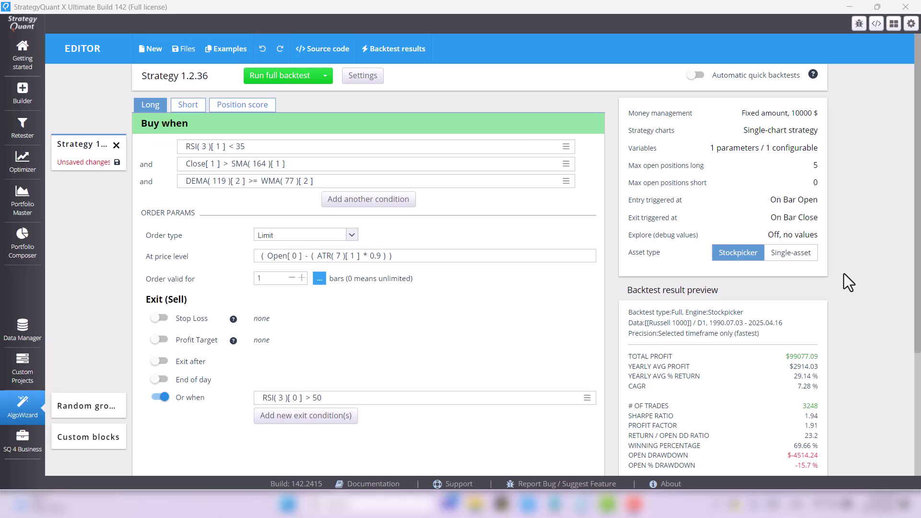
scroll(845, 274, down, 3)
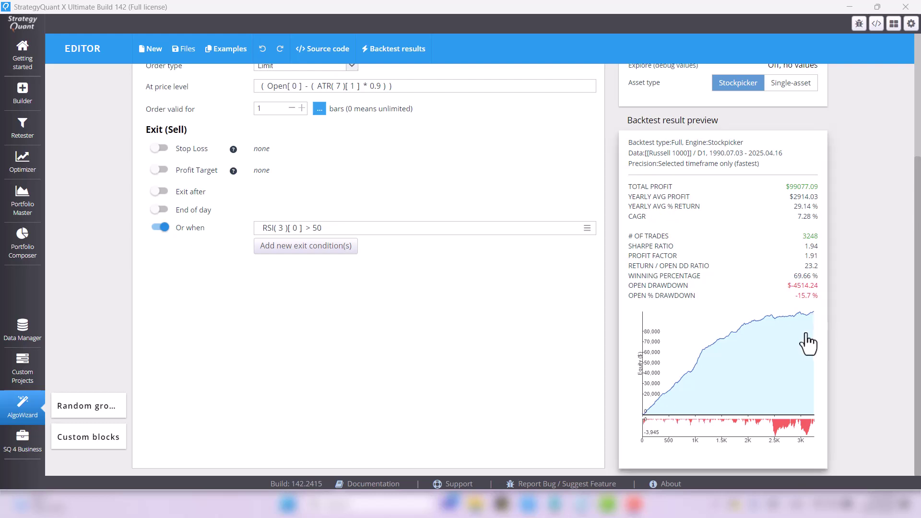
scroll(374, 313, up, 3)
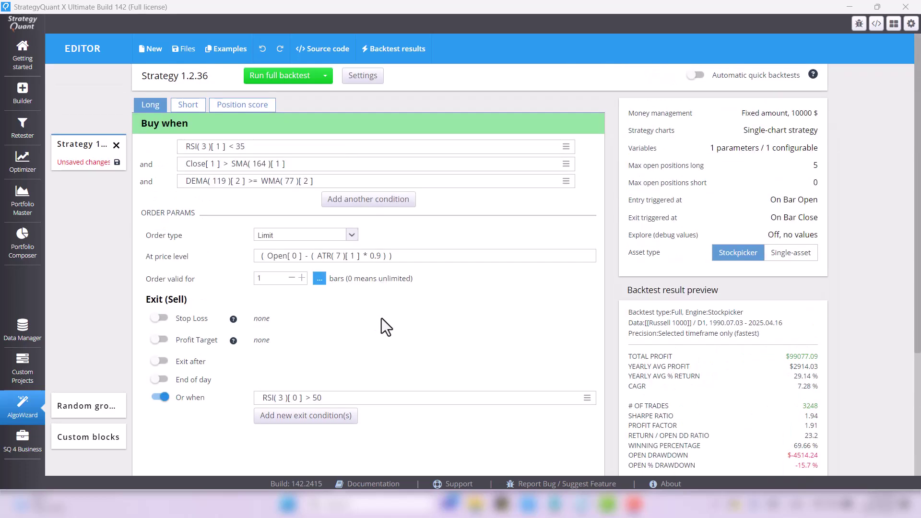
scroll(699, 370, down, 3)
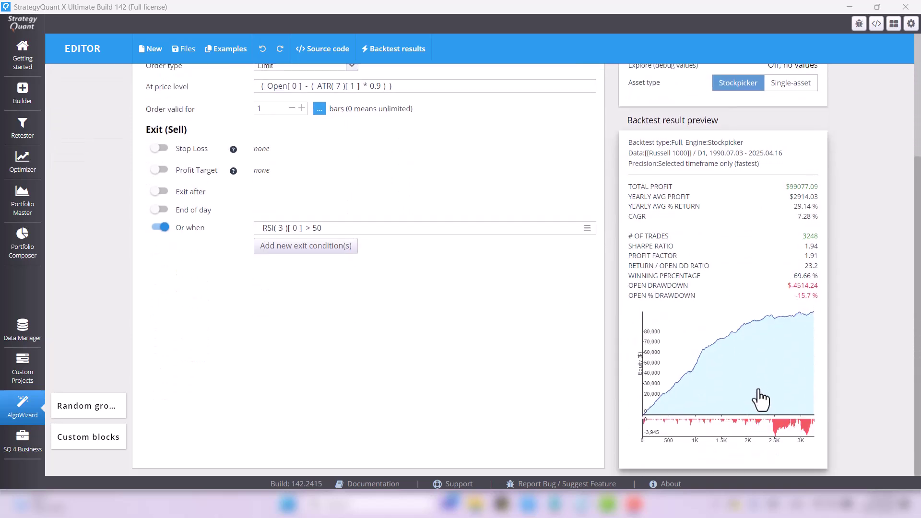
click(761, 398)
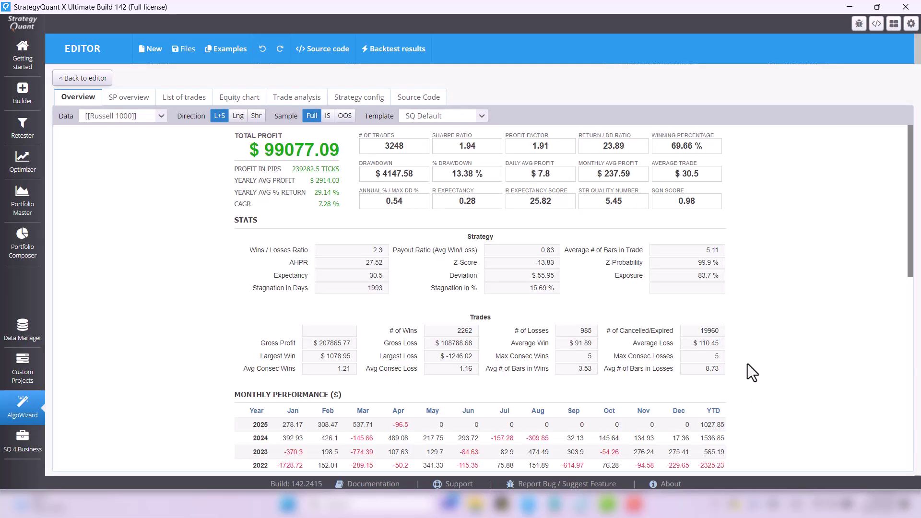
click(239, 100)
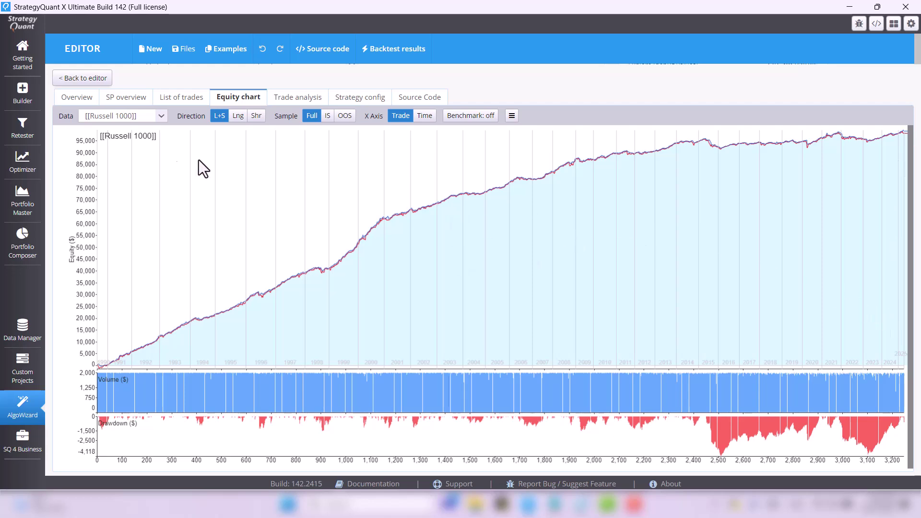
click(80, 98)
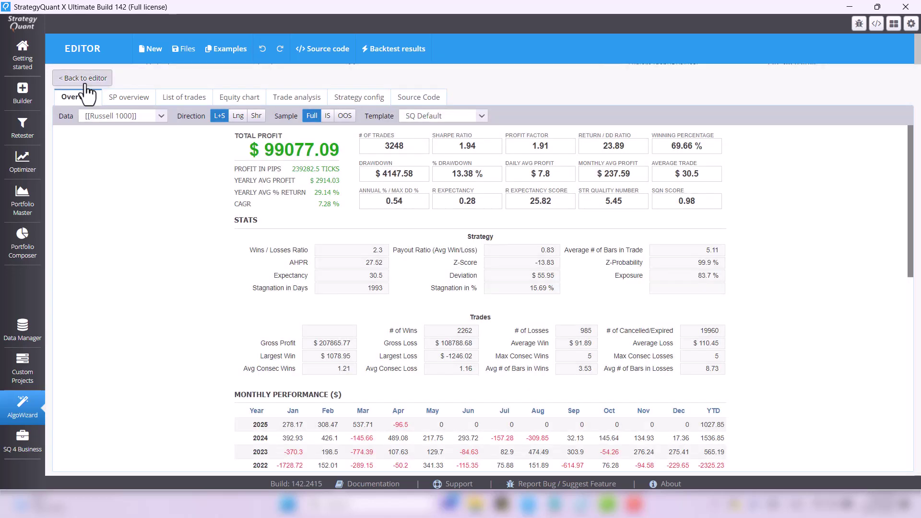
click(84, 81)
scroll(445, 348, up, 1)
scroll(446, 347, up, 4)
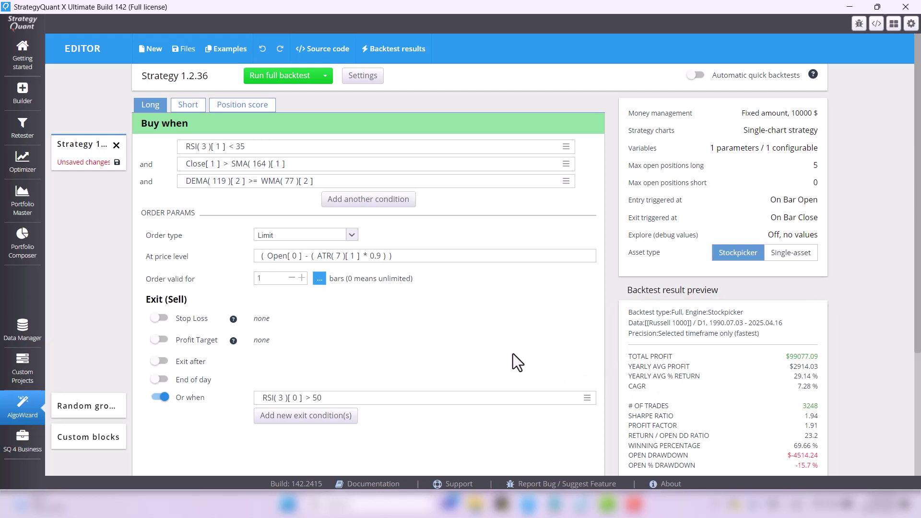
- Mark Strategy 1.2.36 in AC - RSI Rider(2) results and save it as SQX to the Desktop
click(21, 375)
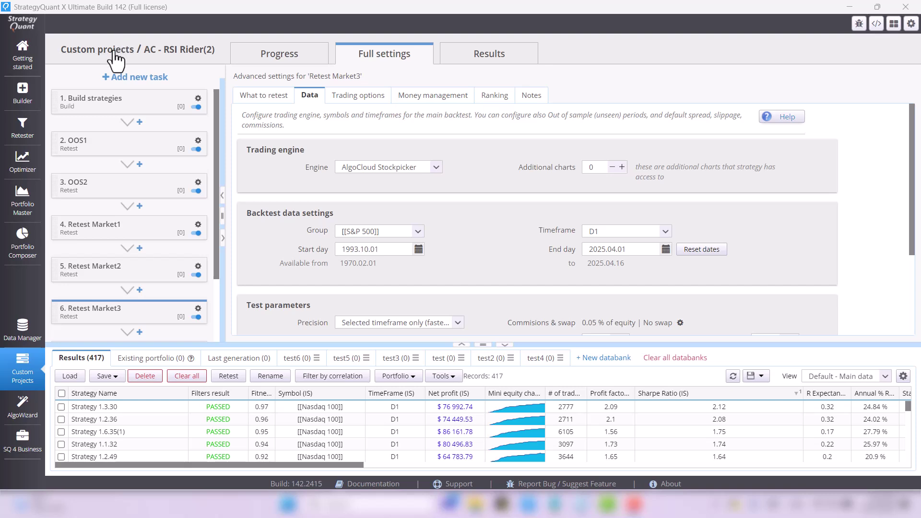
click(165, 419)
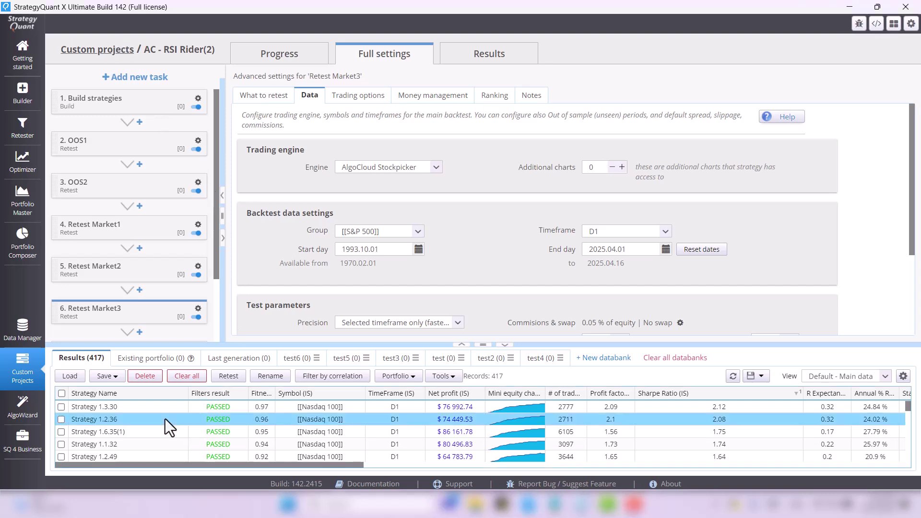
click(62, 422)
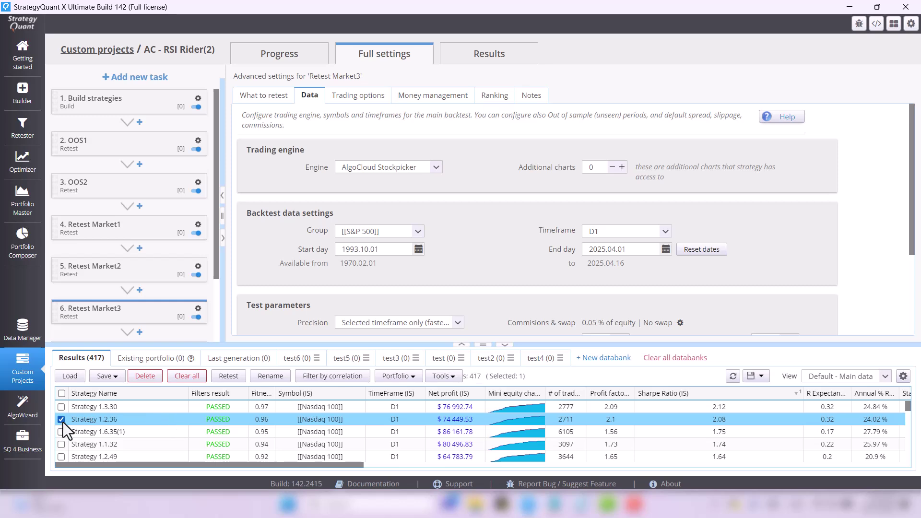
click(115, 376)
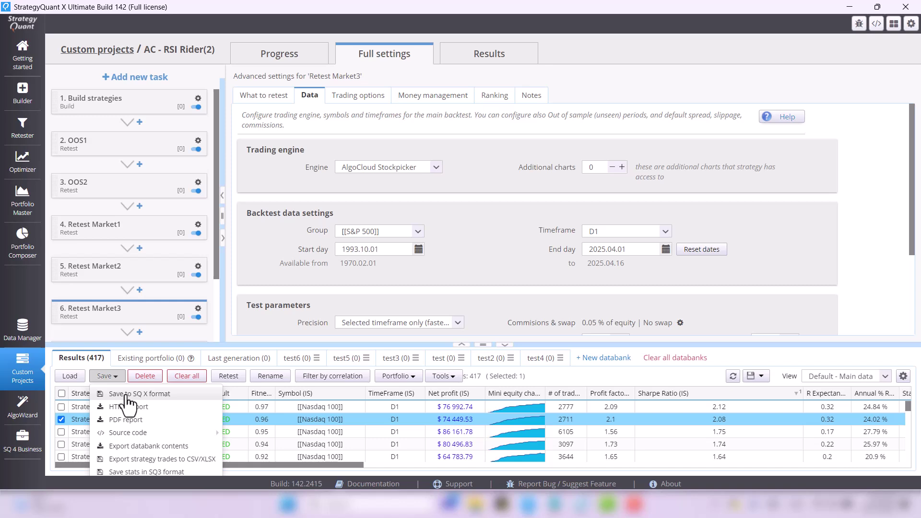
click(127, 394)
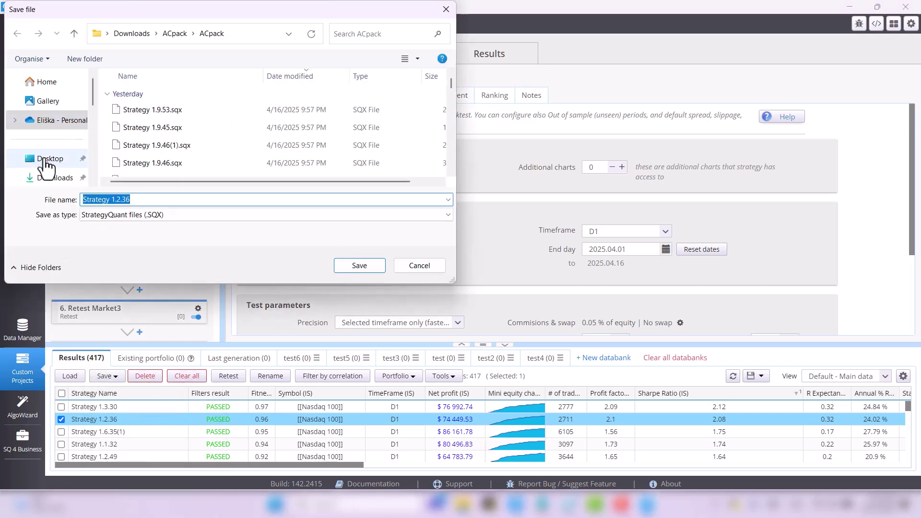
click(44, 165)
click(367, 271)
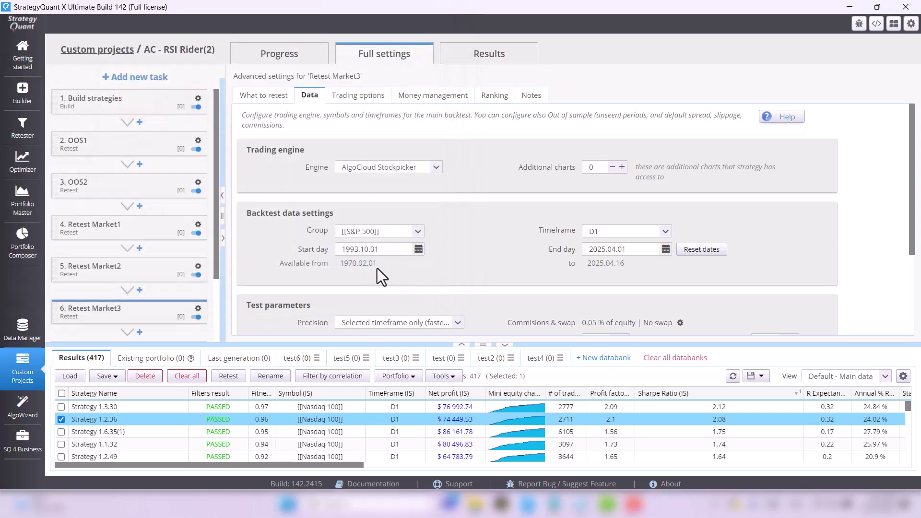
drag(483, 344, 465, 381)
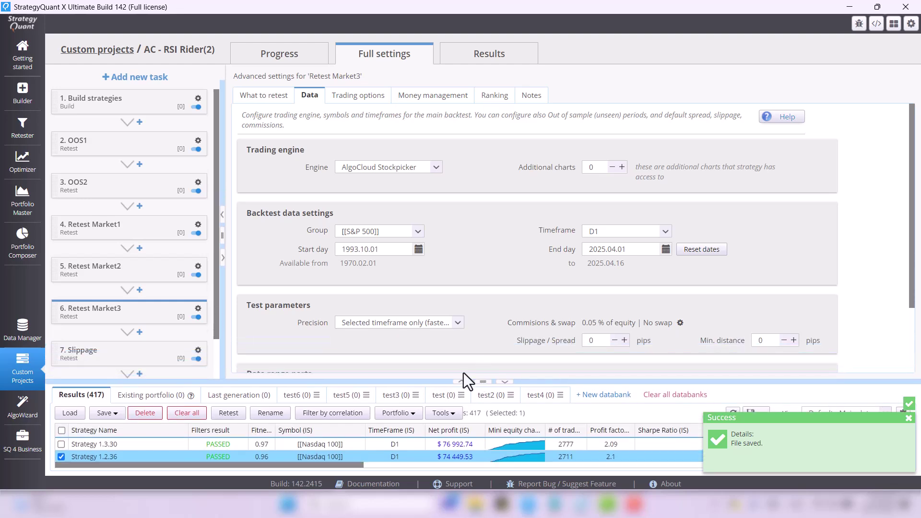
- Reopen Strategy 1.2.36 and reconfirm its RSI entry threshold at 35
click(14, 422)
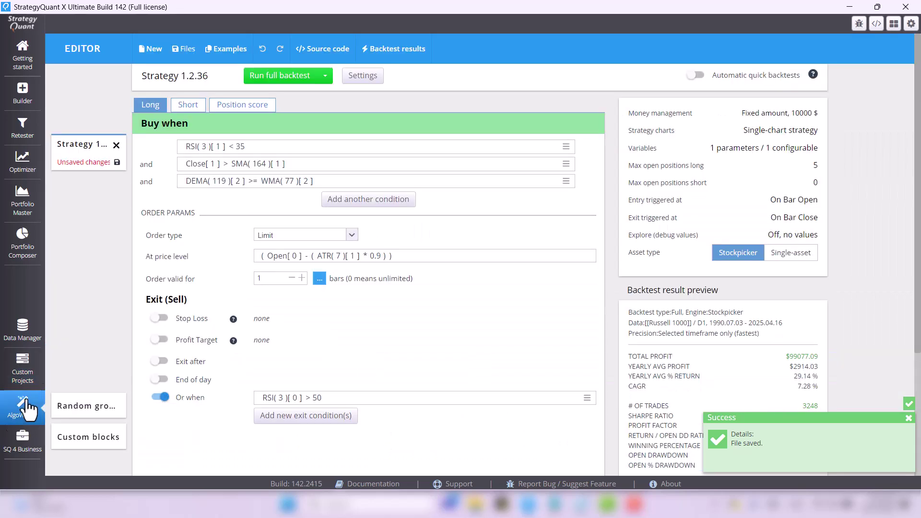
click(239, 146)
double_click(533, 233)
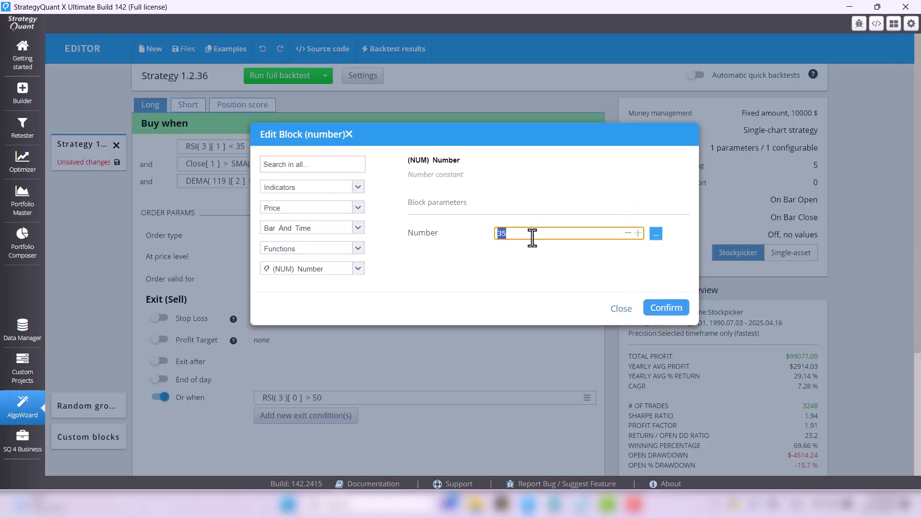
click(533, 238)
click(669, 311)
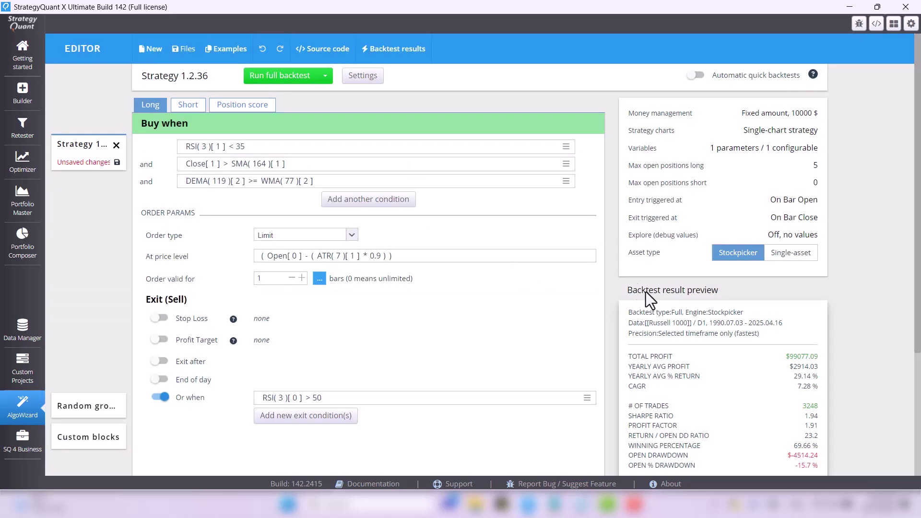
scroll(566, 202, down, 1)
scroll(672, 316, down, 3)
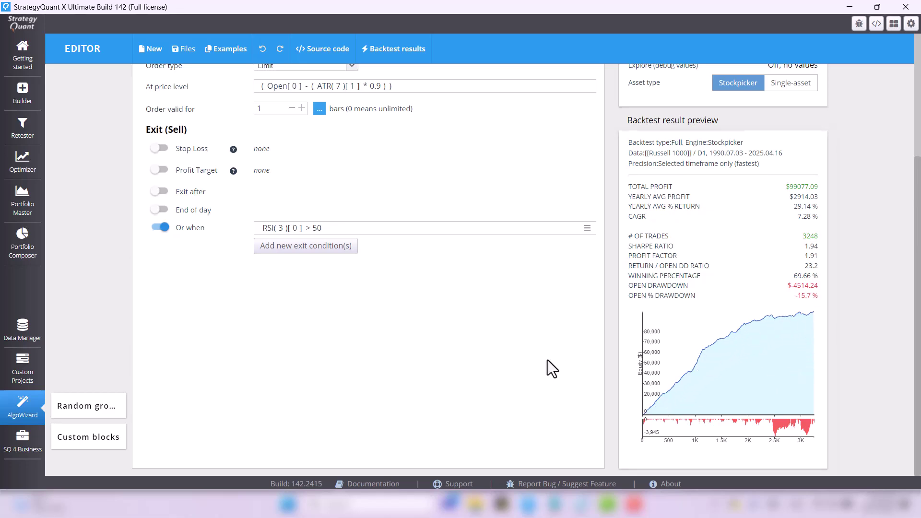
scroll(547, 361, up, 3)
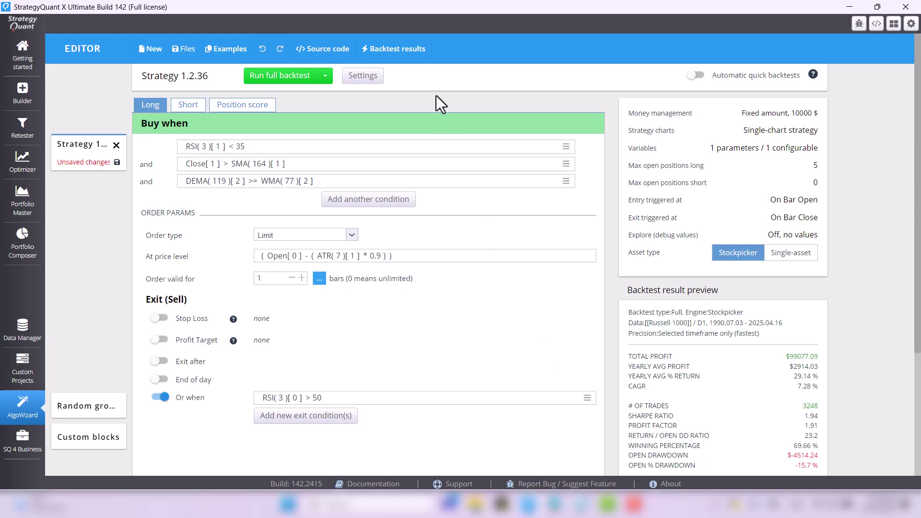
- Verify Russell 1000 is still the backtest symbol in Settings
click(365, 76)
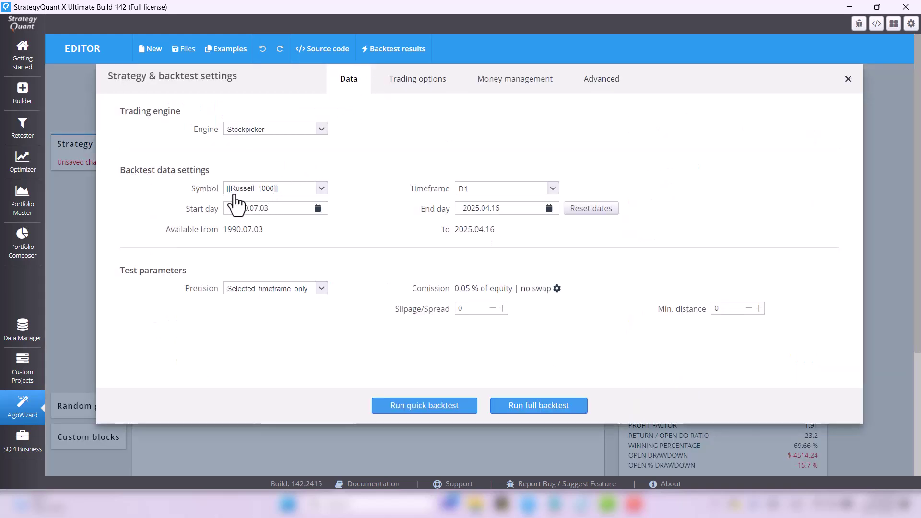
click(321, 189)
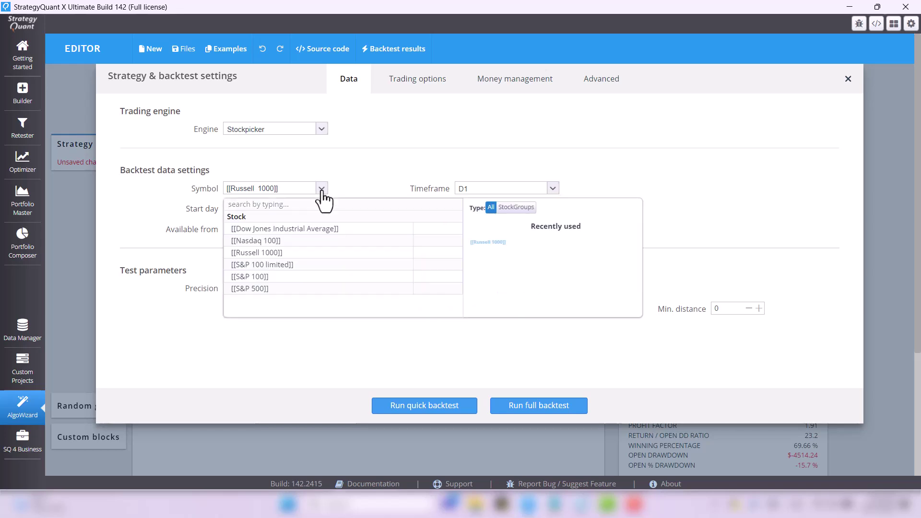
click(322, 192)
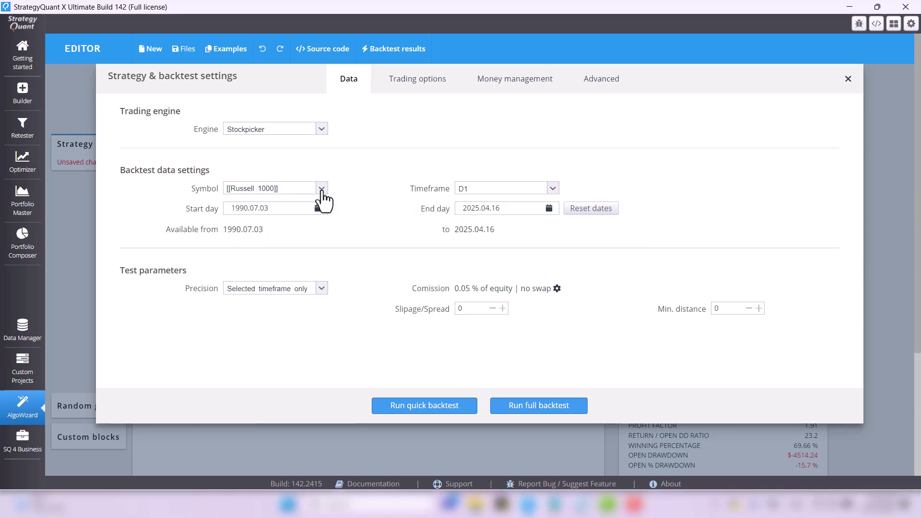
click(848, 79)
scroll(854, 216, down, 3)
- Review the full backtest results: equity curve, trade list and overview statistics
click(788, 353)
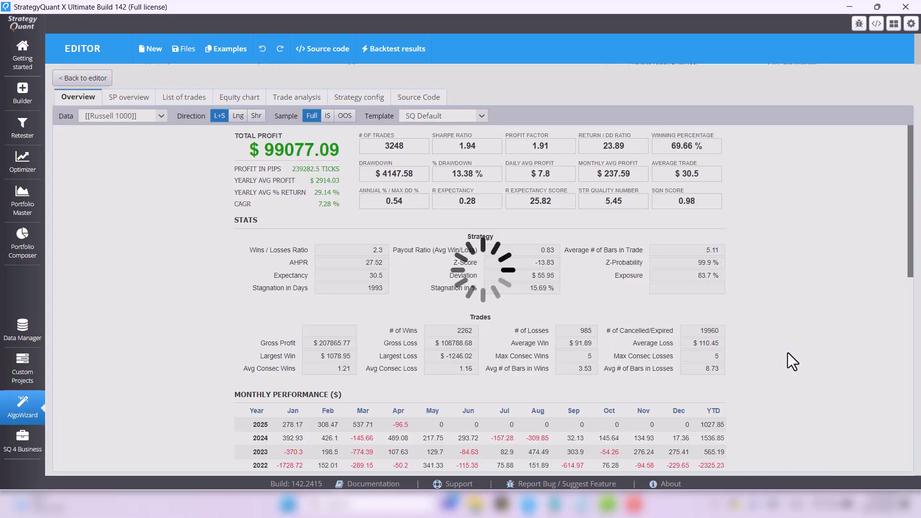
click(240, 99)
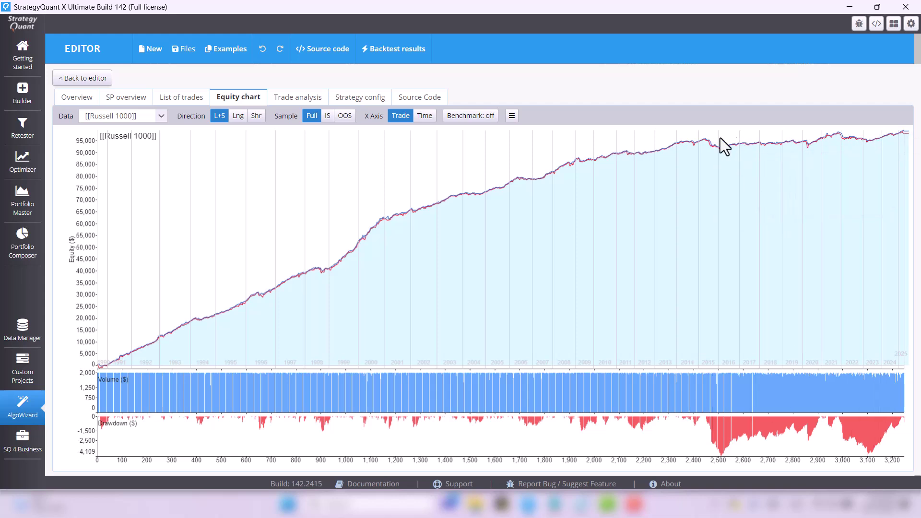
click(177, 105)
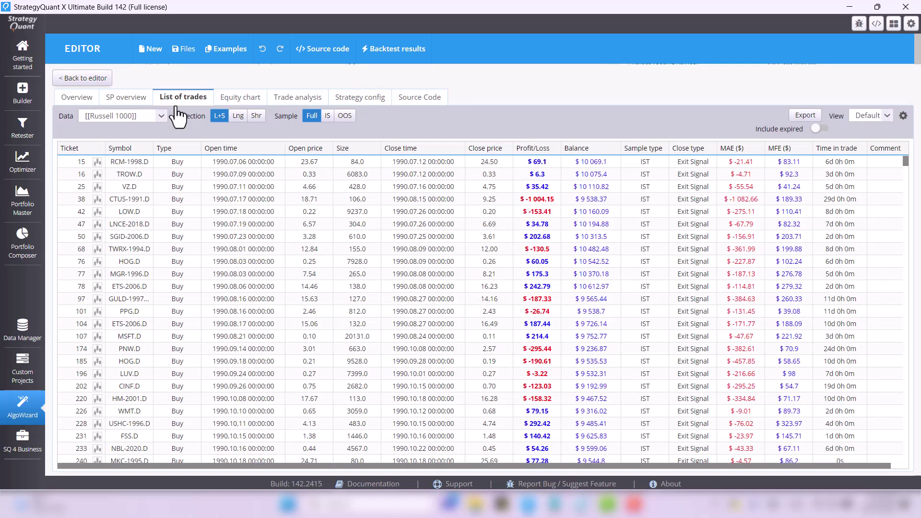
click(94, 105)
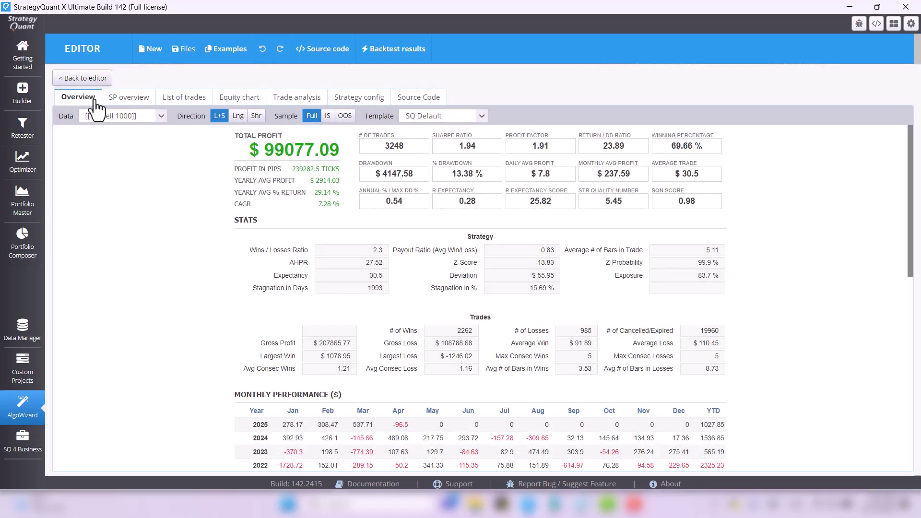